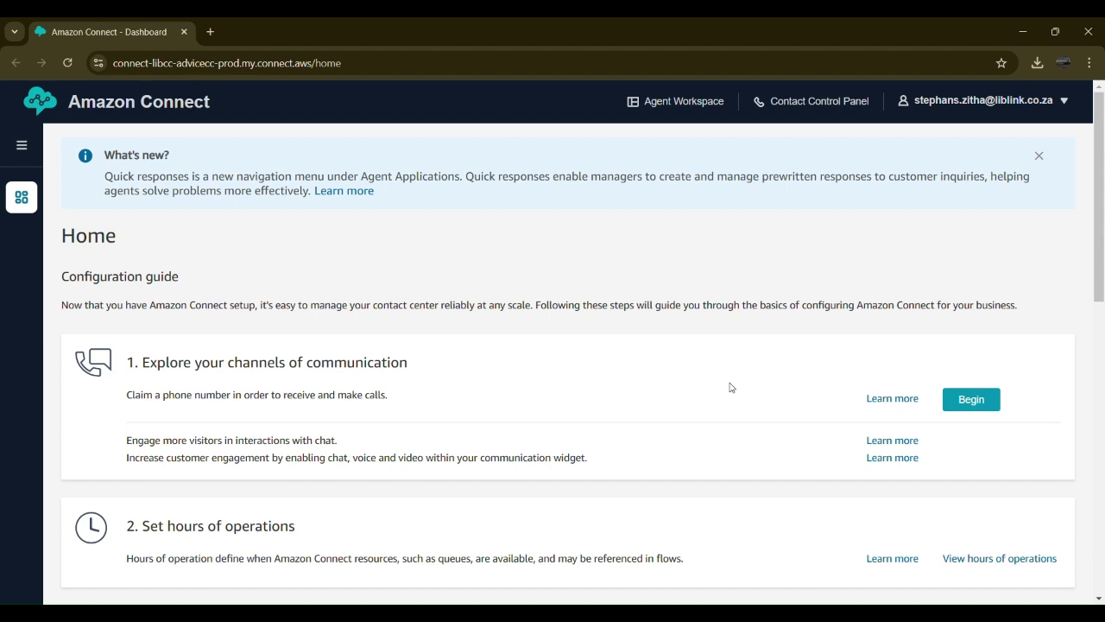
Load the fncalculator.com TVM Calculator in a new tab.
key(ctrl+t)
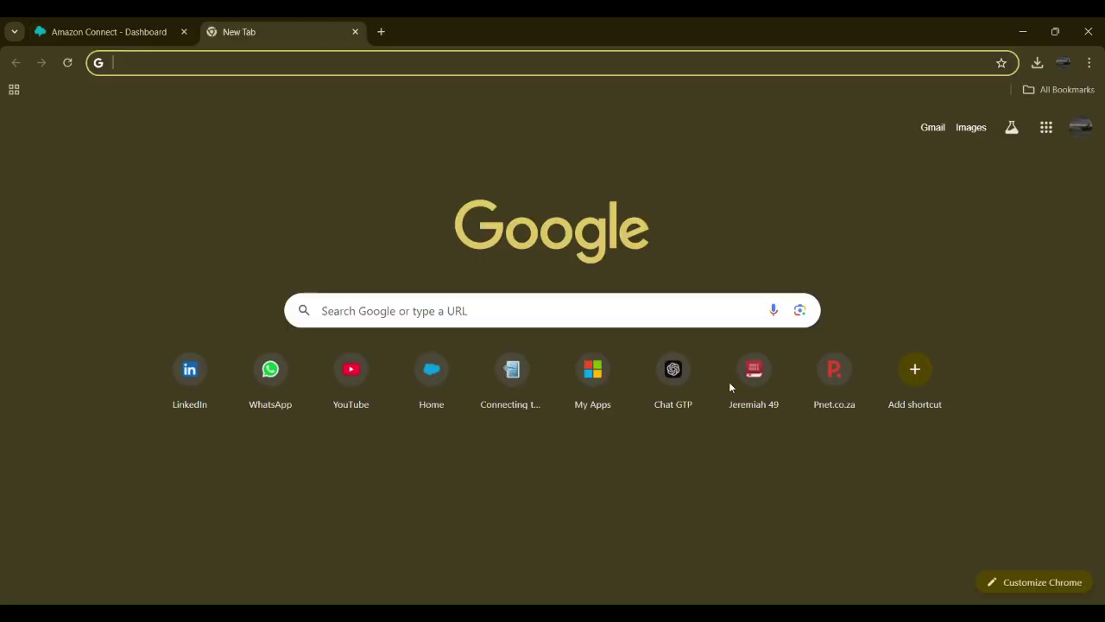
text(tvm)
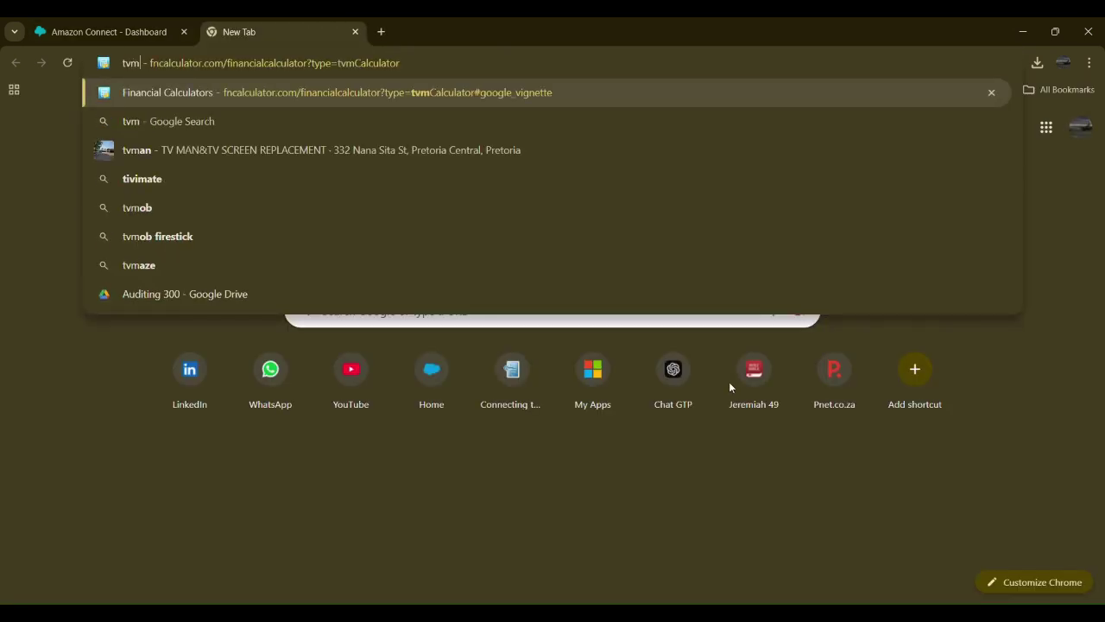
key(Return)
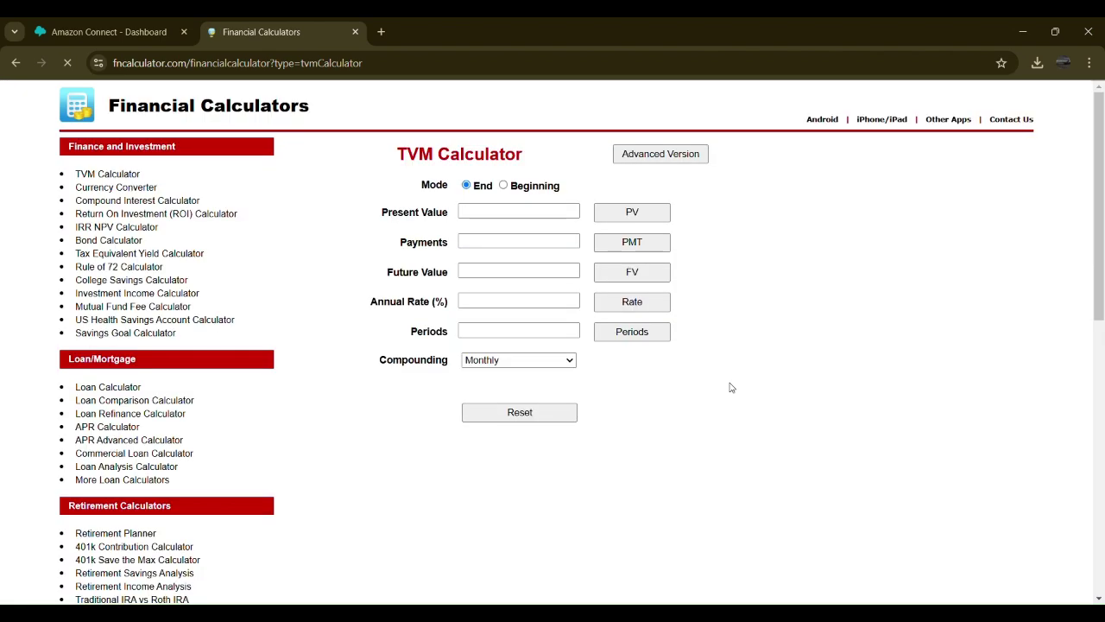
Enter PV 0, payment -11,000, 12% rate, 60 periods and compute FV of 898,366.37.
click(558, 218)
text(0)
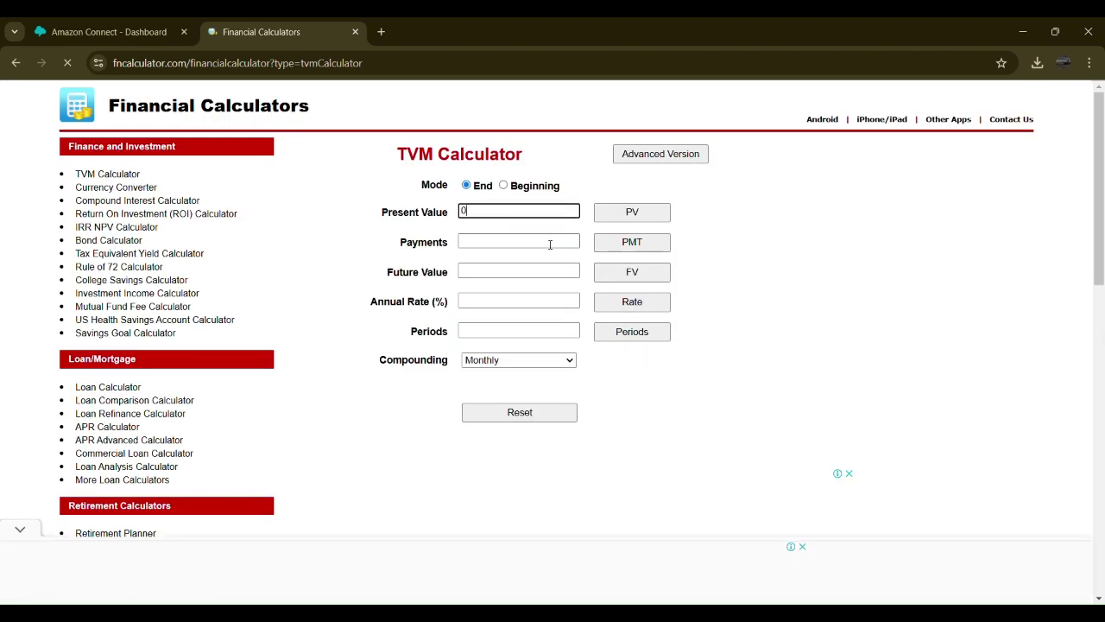
click(549, 244)
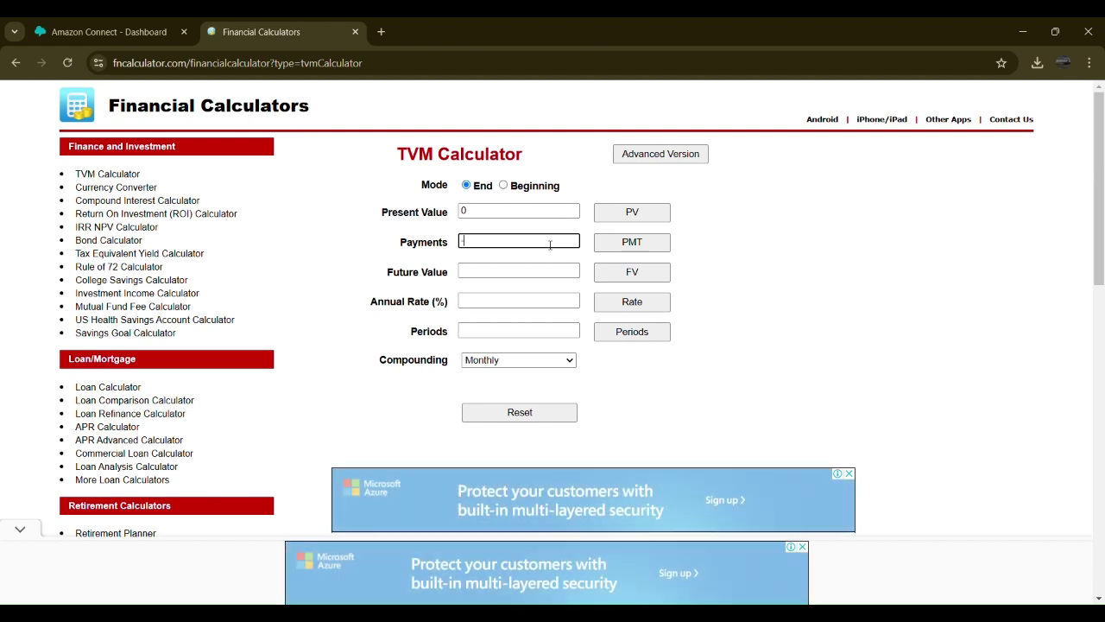
text(-100)
key(BackSpace)
key(BackSpace)
text(1,)
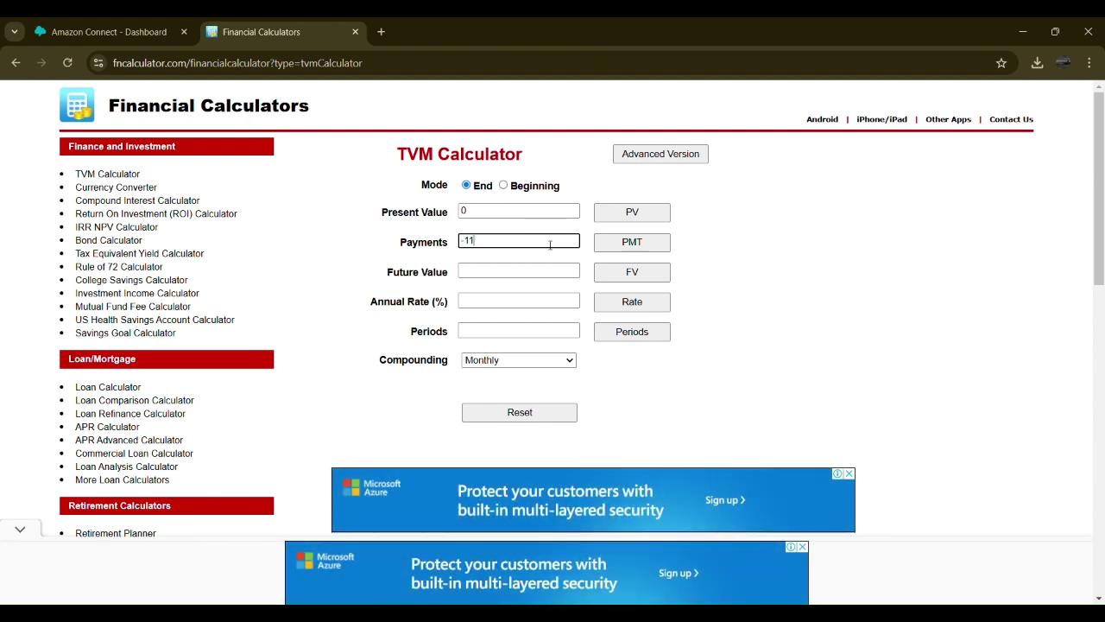
text(000)
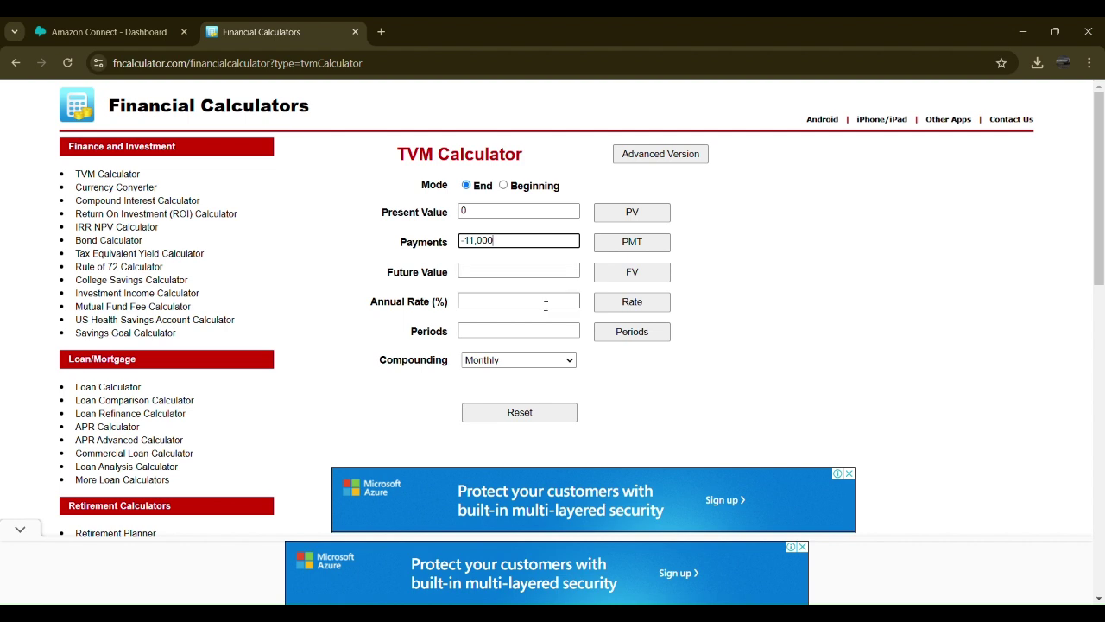
click(545, 305)
text(12)
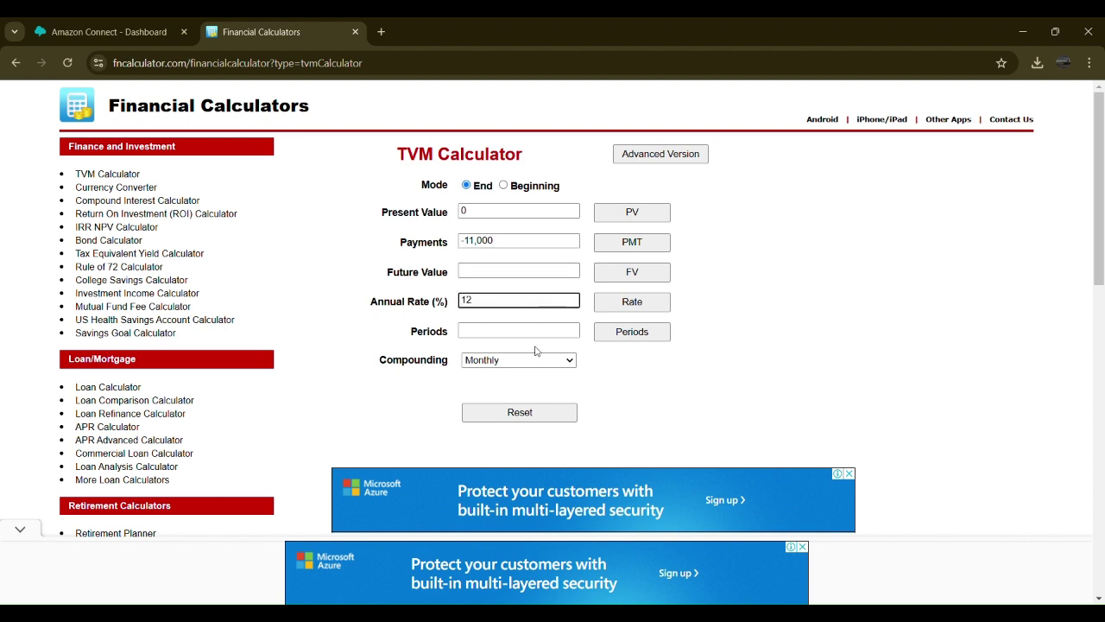
click(539, 333)
text(60)
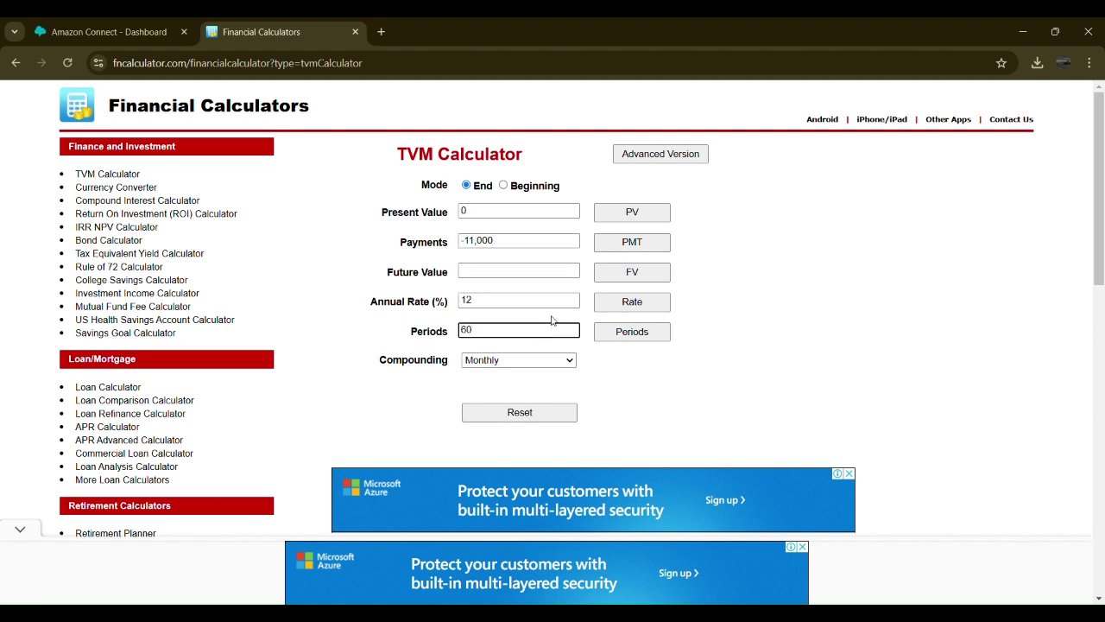
click(662, 281)
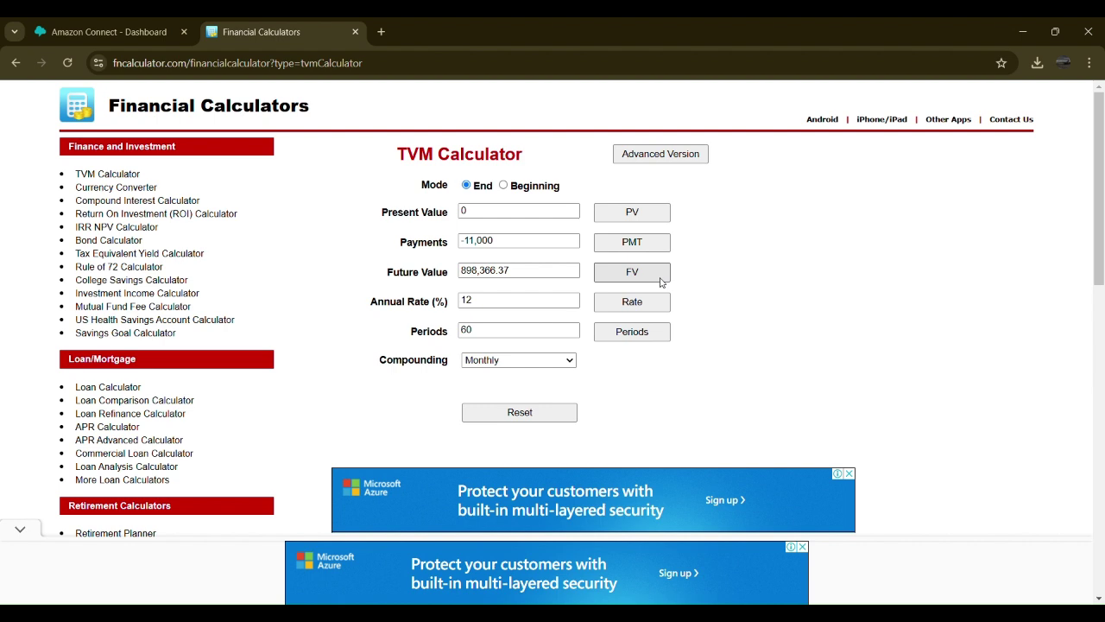
Replace the payment with -12500 and recompute FV to get 1,020,870.87.
drag(501, 243, 472, 248)
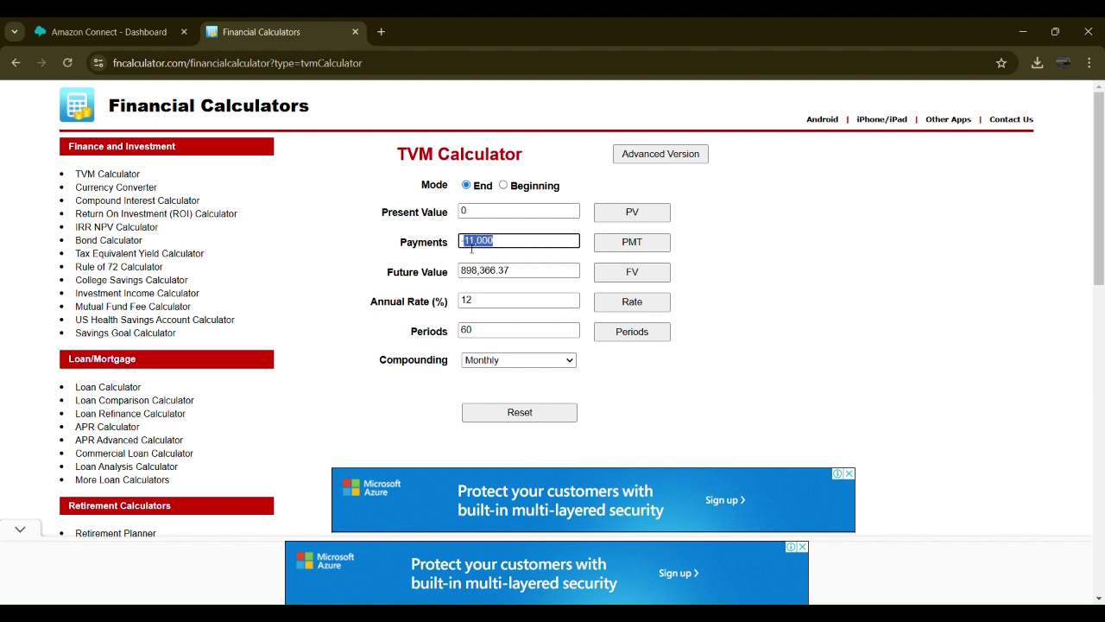
text(-12500)
click(620, 275)
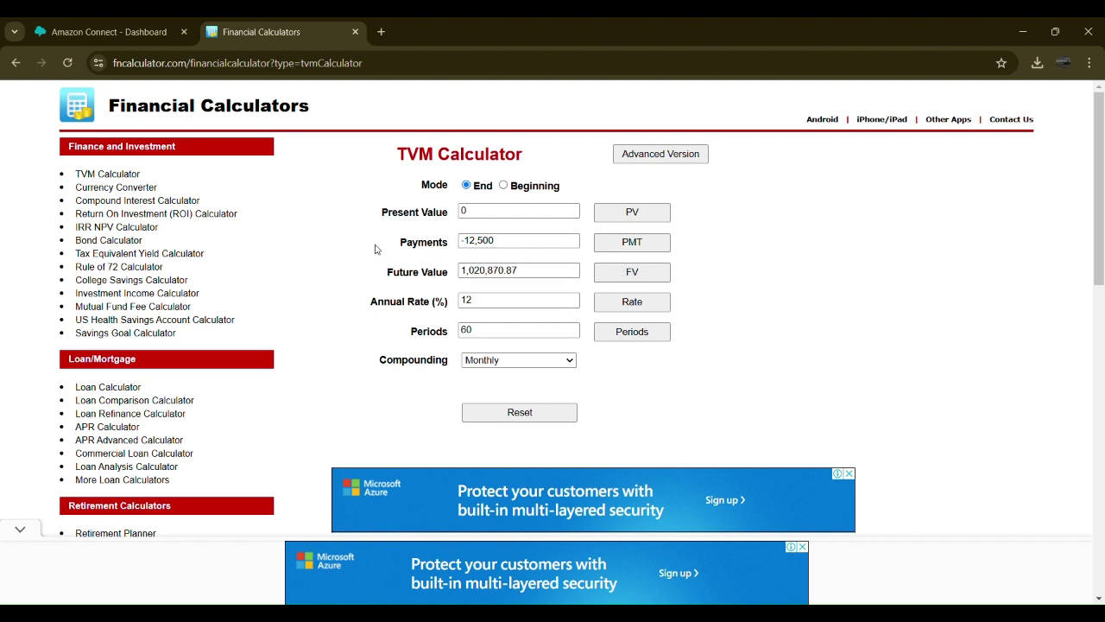
Go to the Private Property website in another new tab.
click(377, 38)
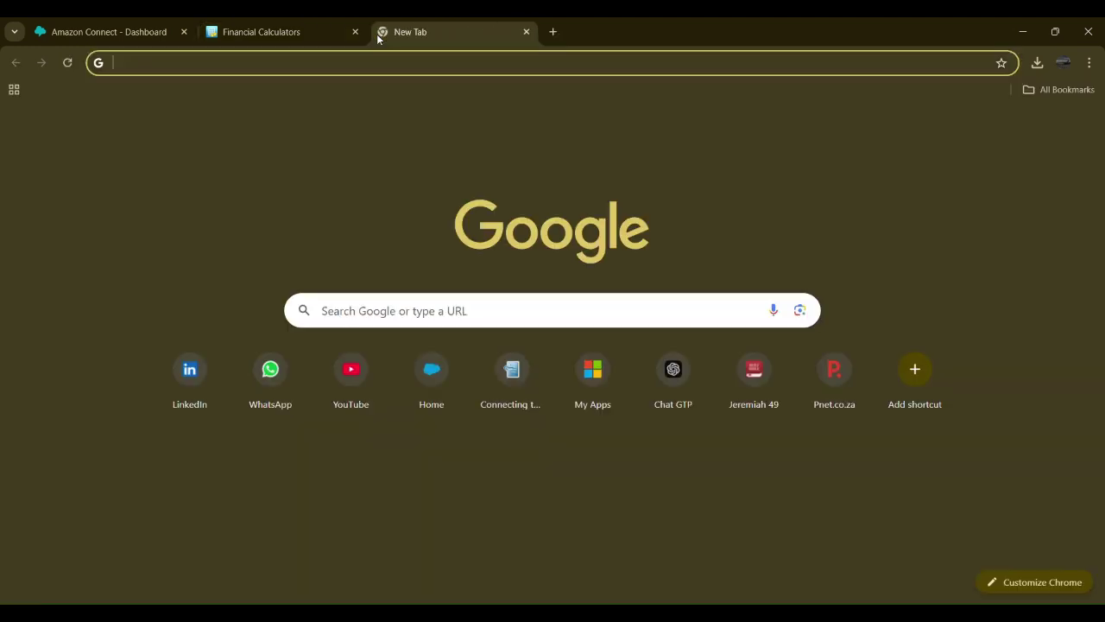
text(privat)
key(Return)
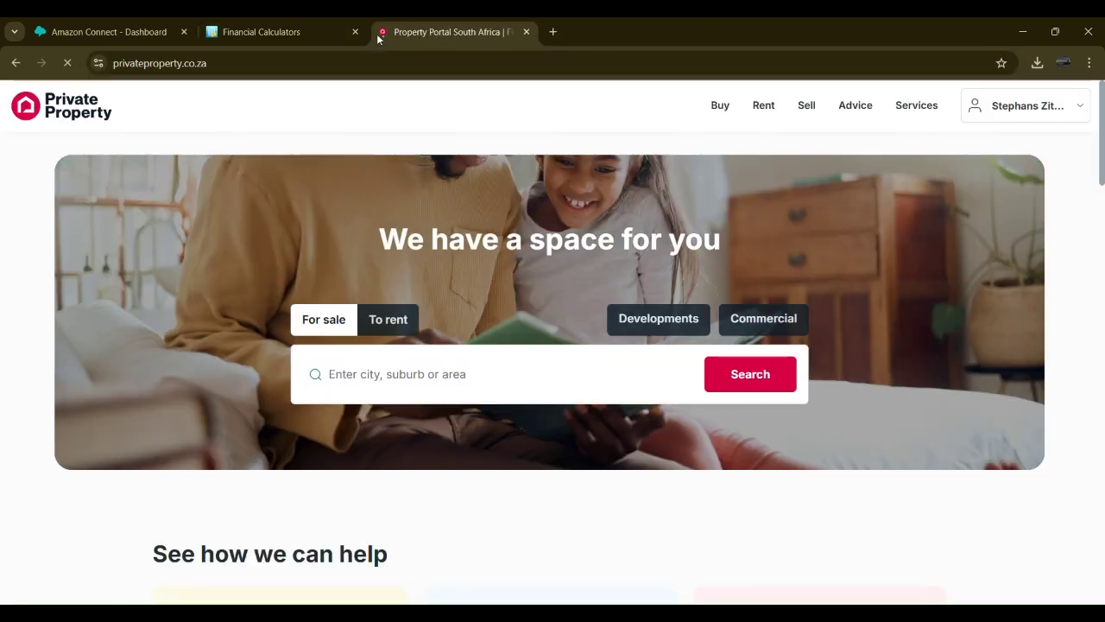
Search properties for sale in Roodepoort, West Rand and scroll down the results.
click(376, 364)
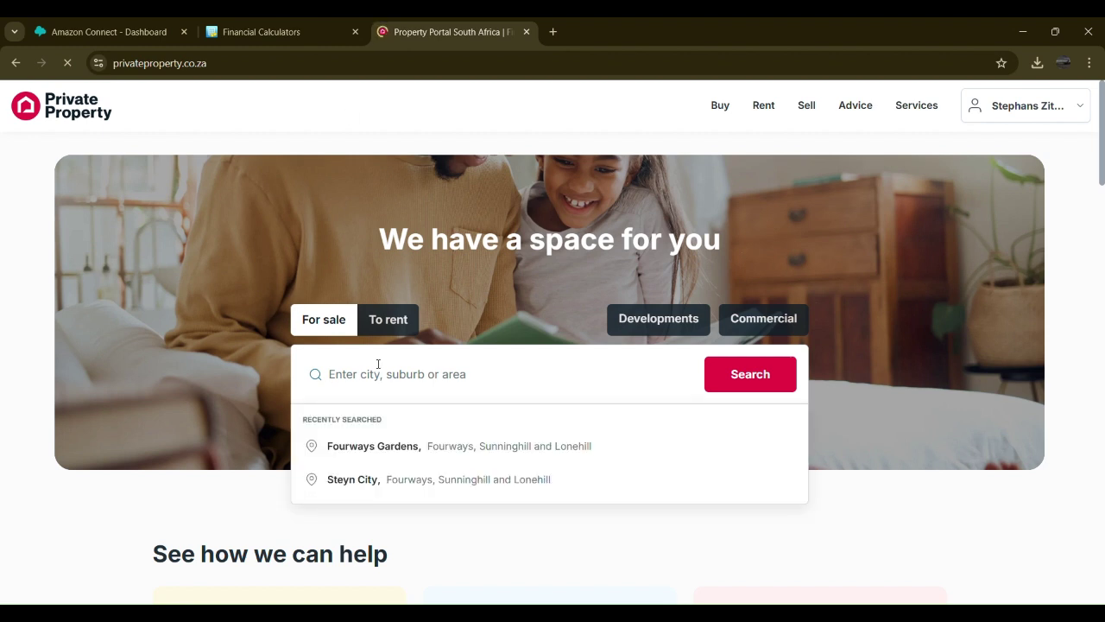
text(roodepo)
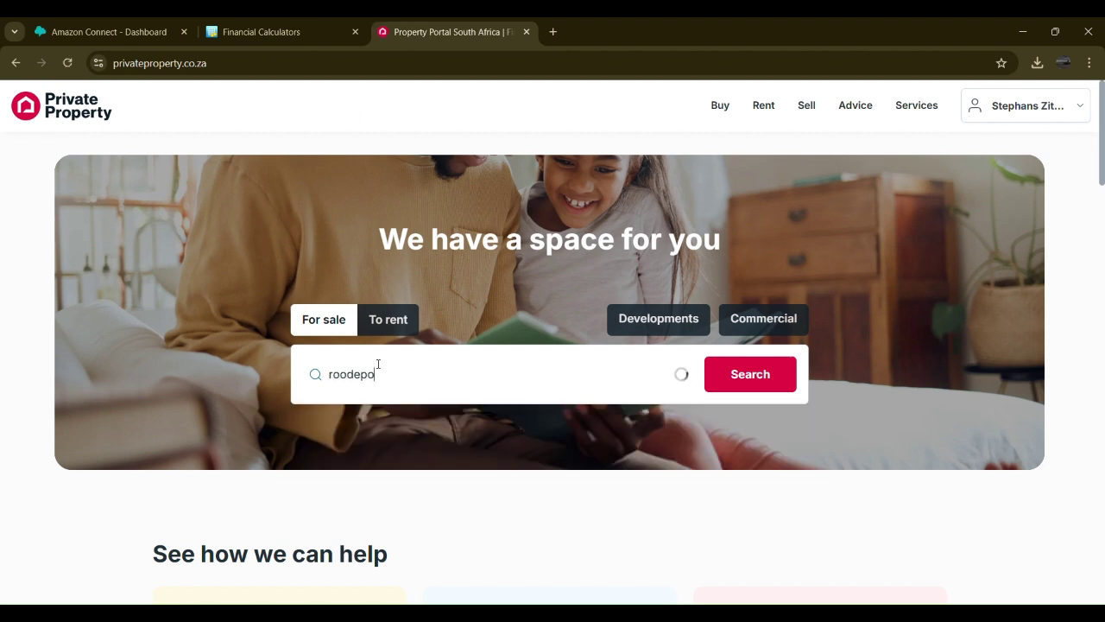
text(o)
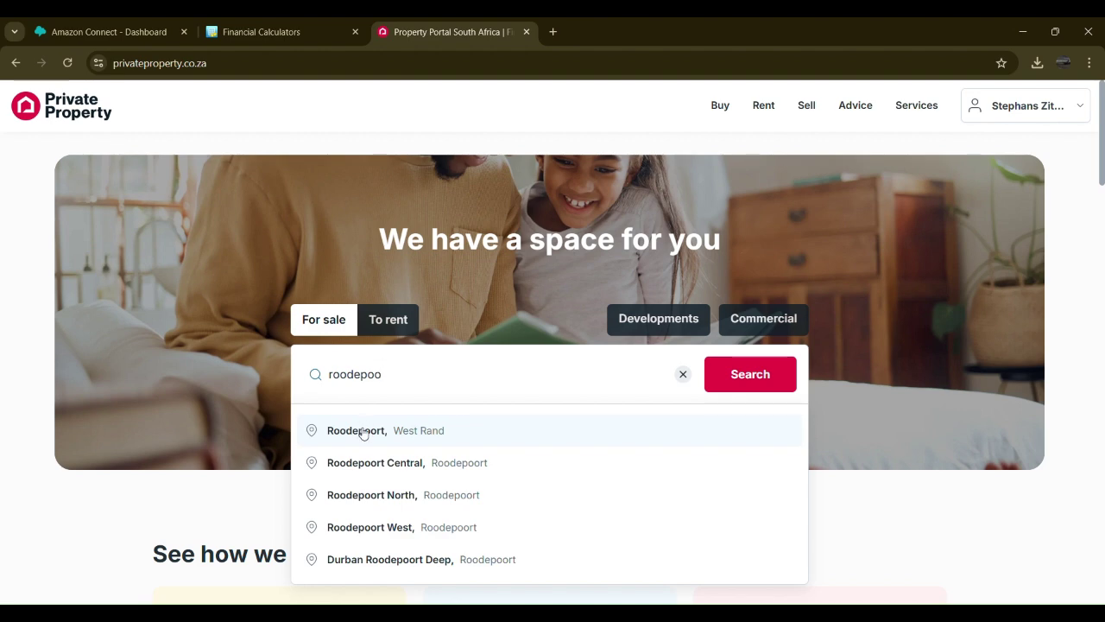
click(363, 430)
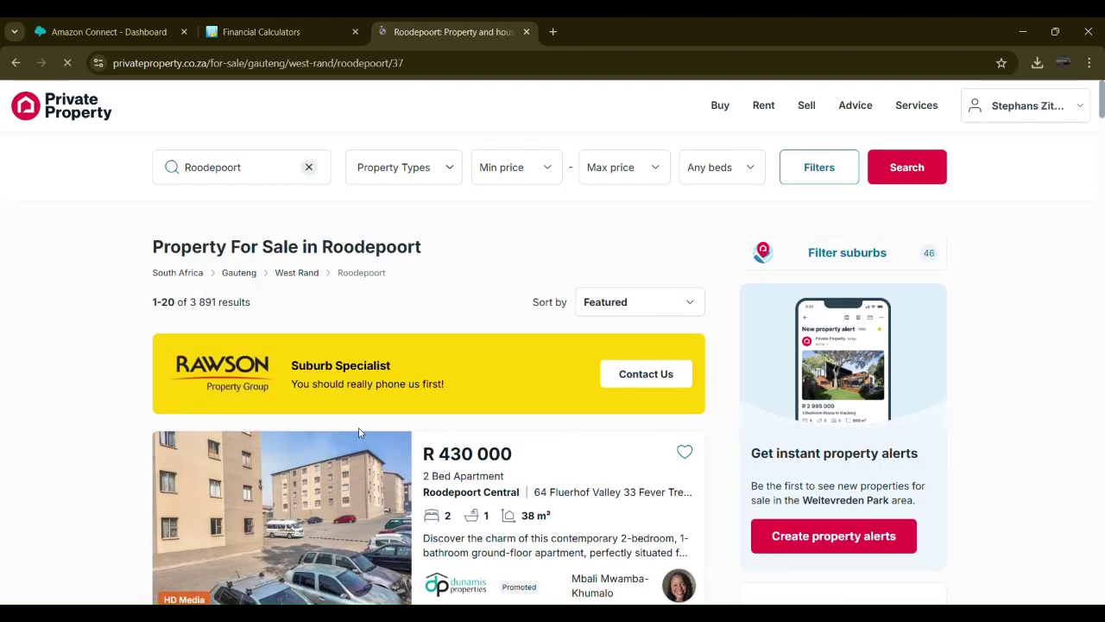
scroll(360, 431, down, 5)
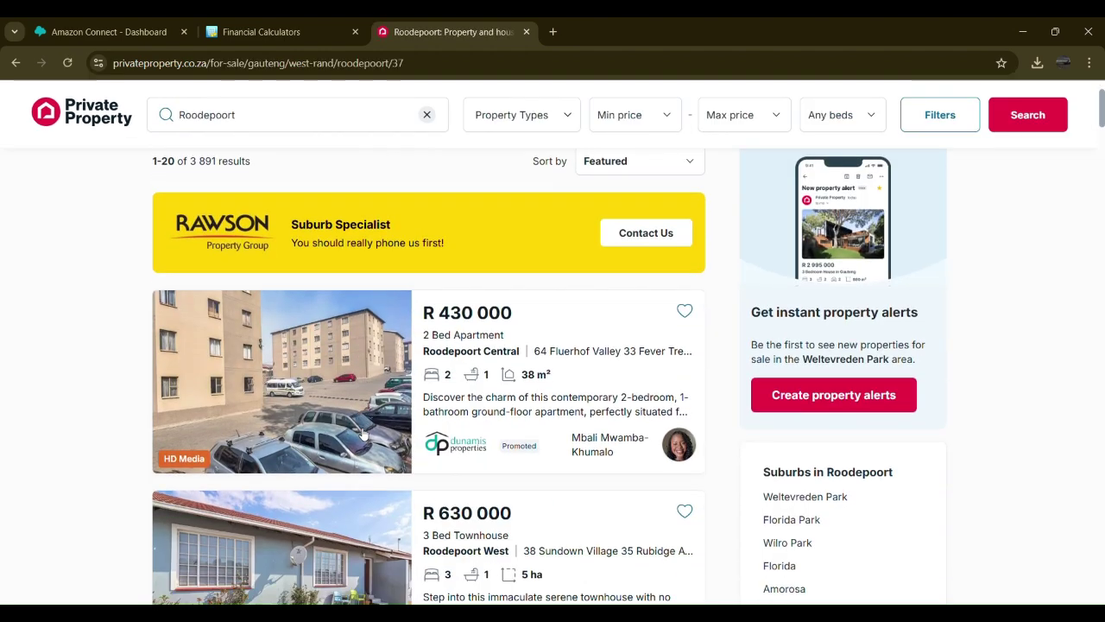
scroll(363, 433, down, 8)
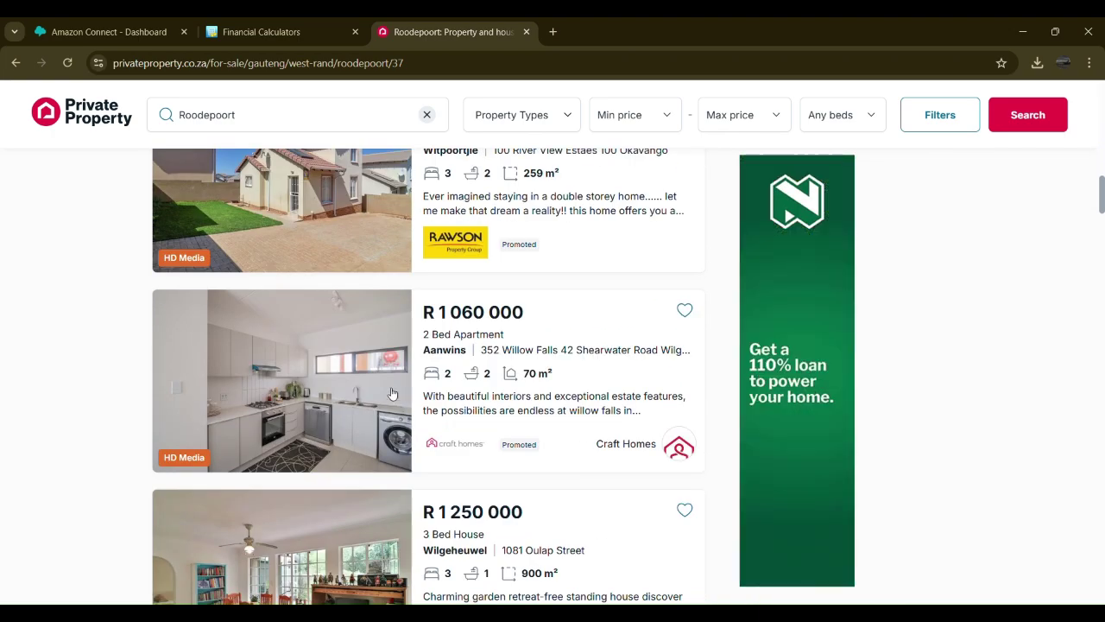
Open the R 1 060 000 Aanwins apartment and scroll to its R 11 304 bond calculator.
click(470, 325)
scroll(471, 325, down, 1)
scroll(470, 326, down, 5)
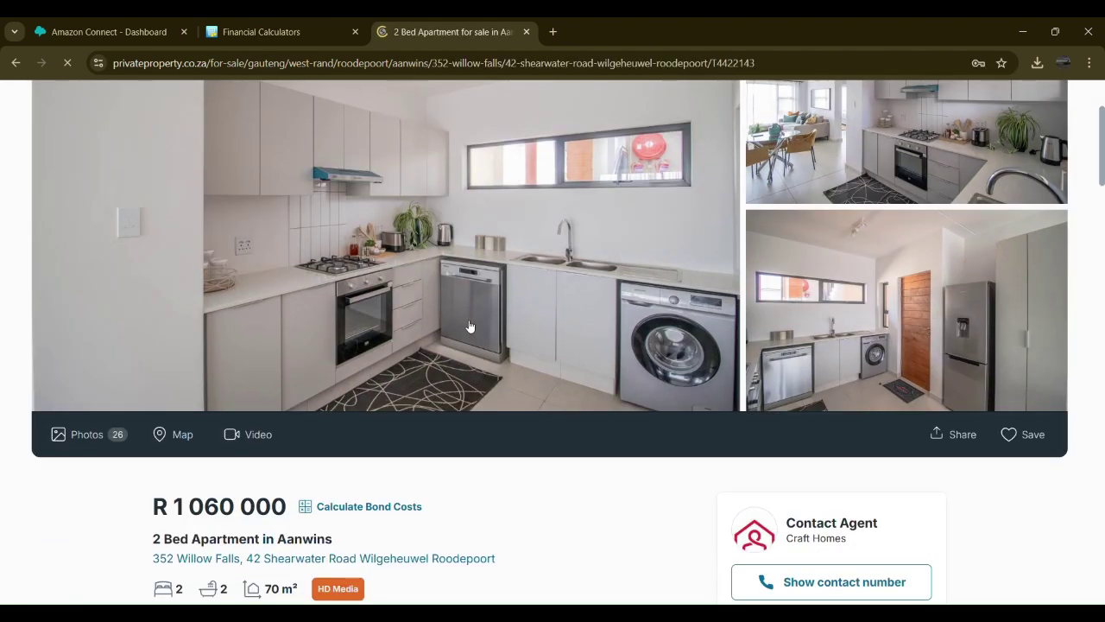
scroll(466, 325, down, 3)
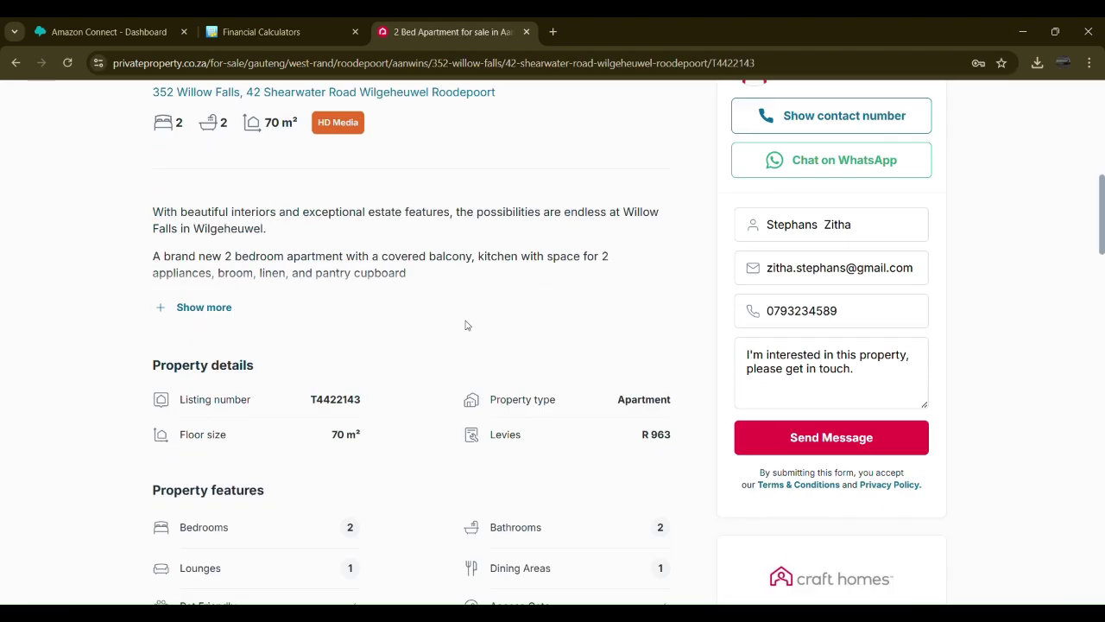
scroll(377, 373, down, 3)
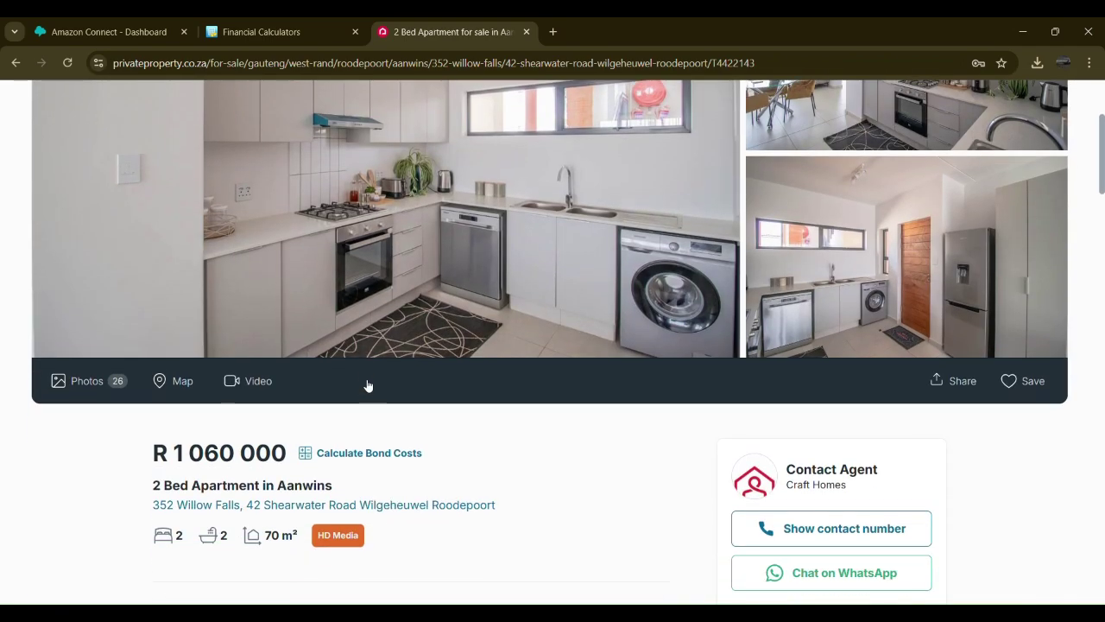
scroll(281, 444, down, 10)
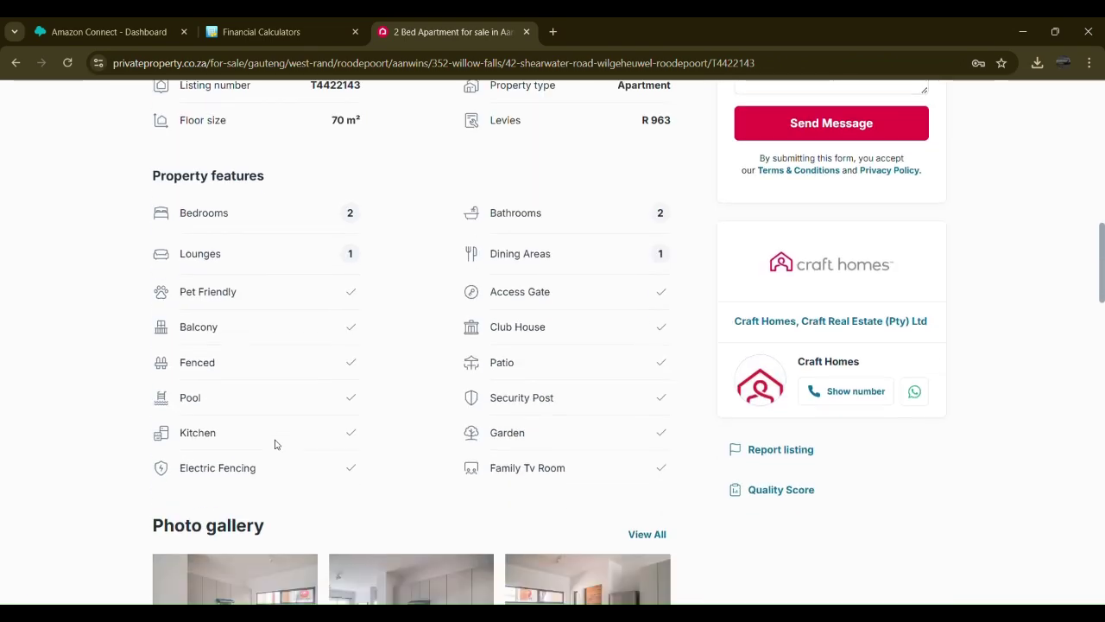
scroll(275, 444, down, 12)
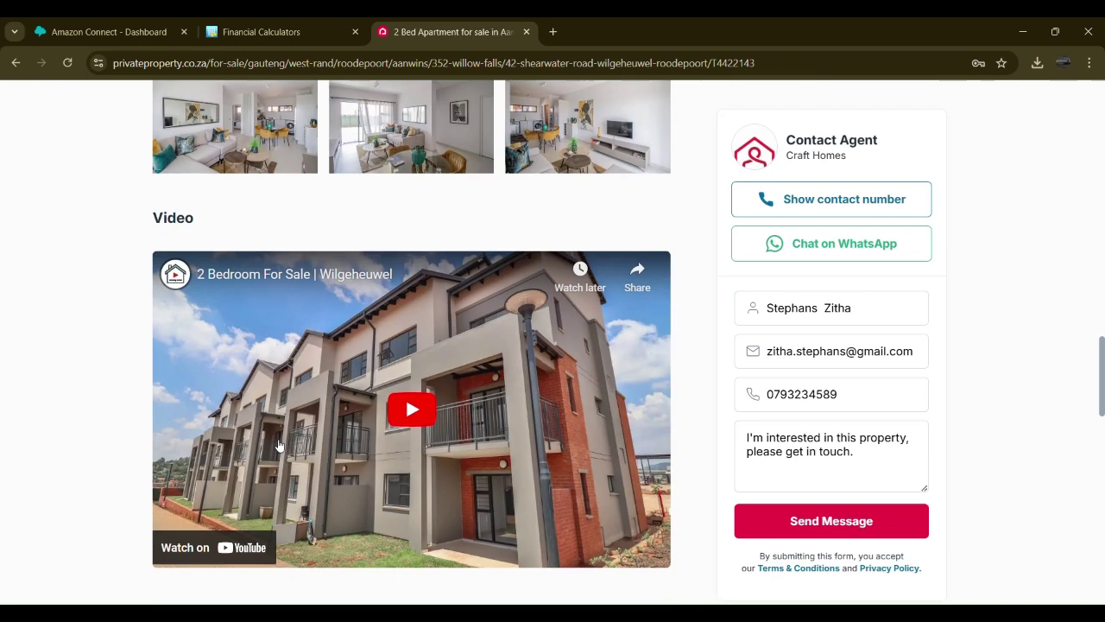
scroll(279, 444, up, 1)
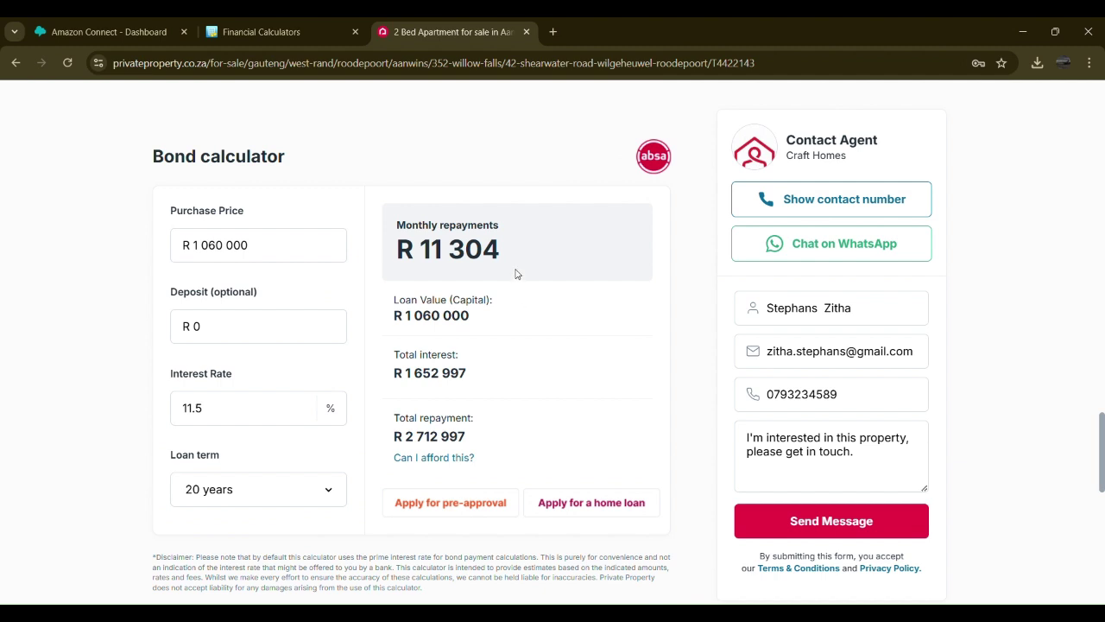
Highlight the R 11 304 monthly and R 2 712 997 total repayment figures, then scroll back up.
drag(508, 251, 426, 261)
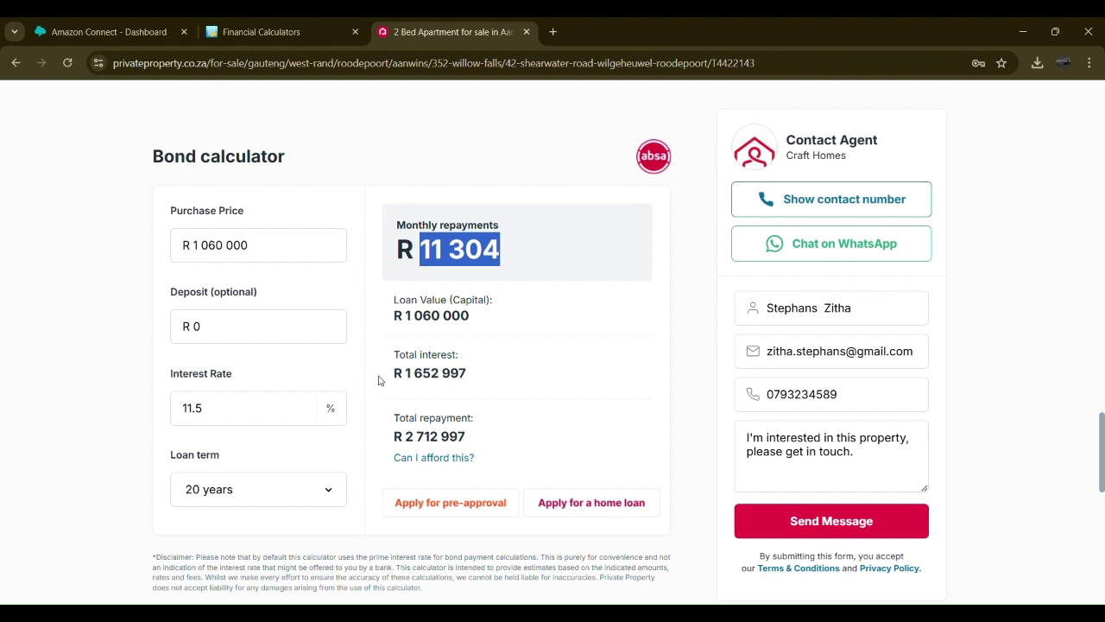
click(506, 346)
scroll(462, 363, down, 1)
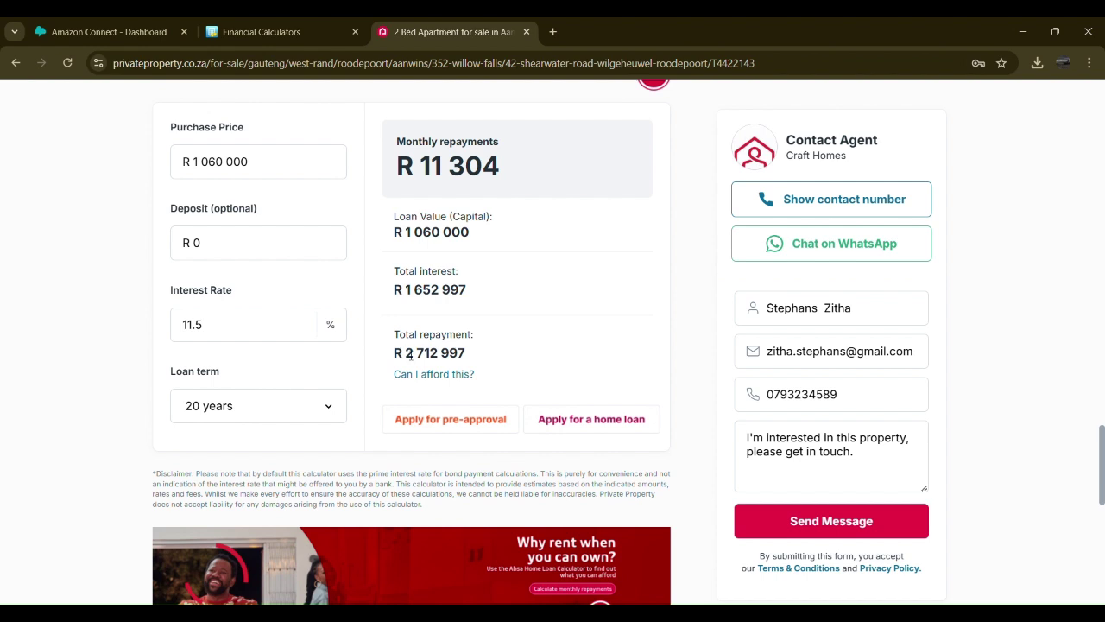
drag(408, 356, 480, 353)
click(516, 332)
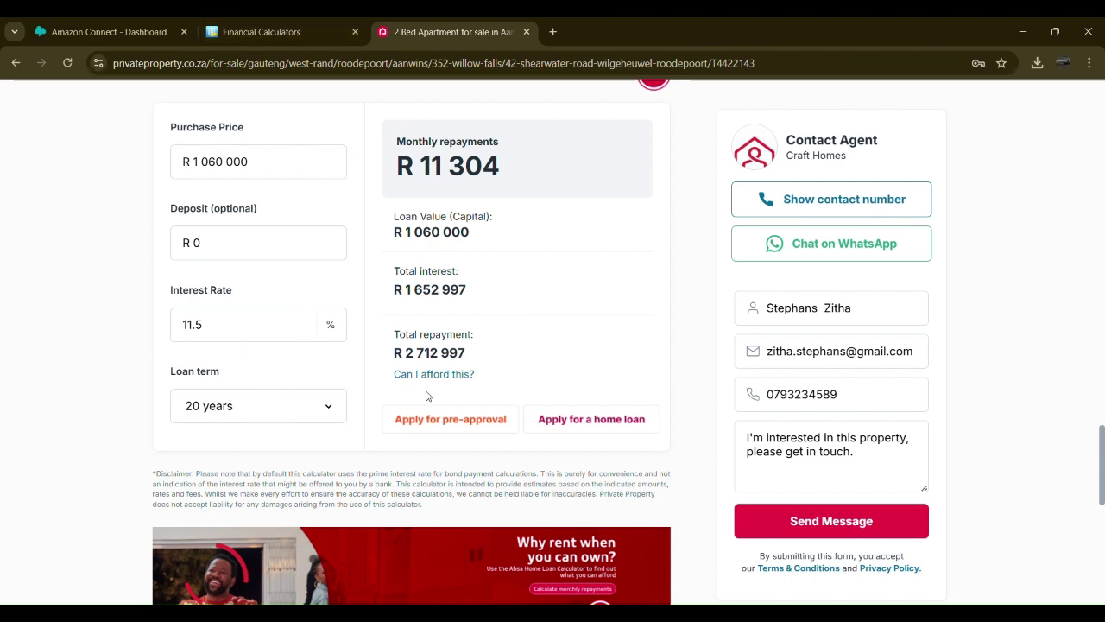
scroll(427, 395, up, 20)
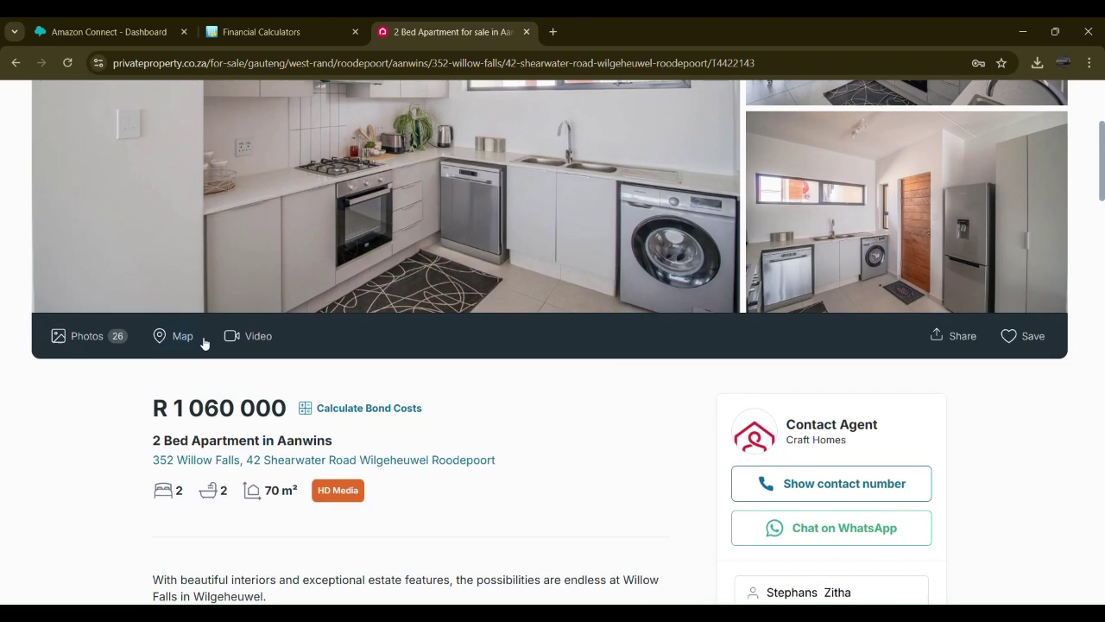
scroll(206, 343, up, 3)
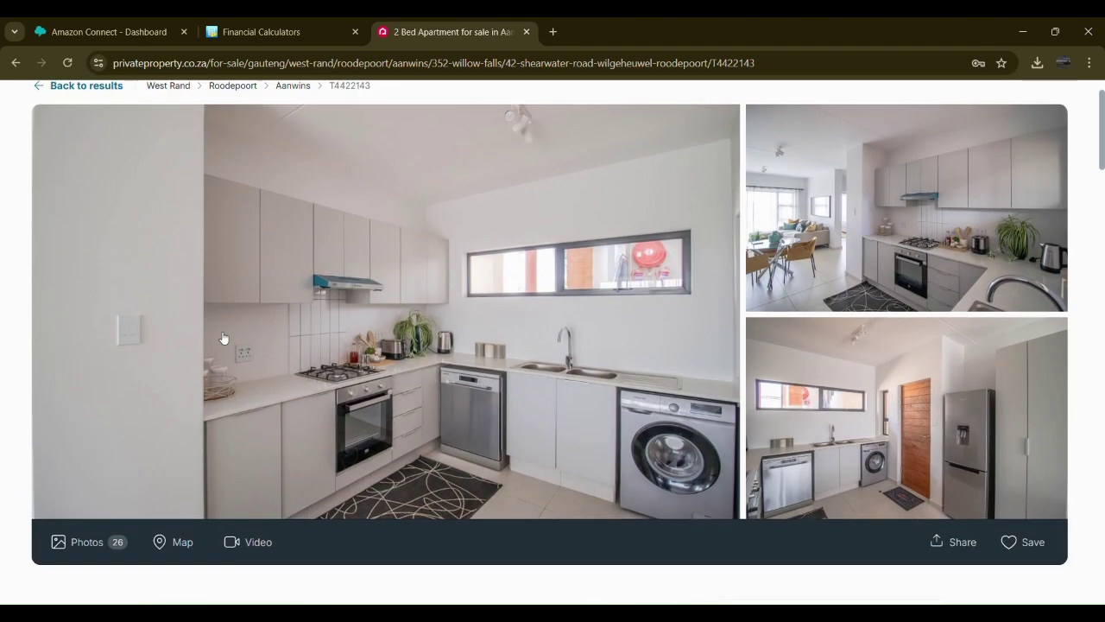
Back on the TVM Calculator, close the ad and select the 1,020,870.87 future value.
click(327, 24)
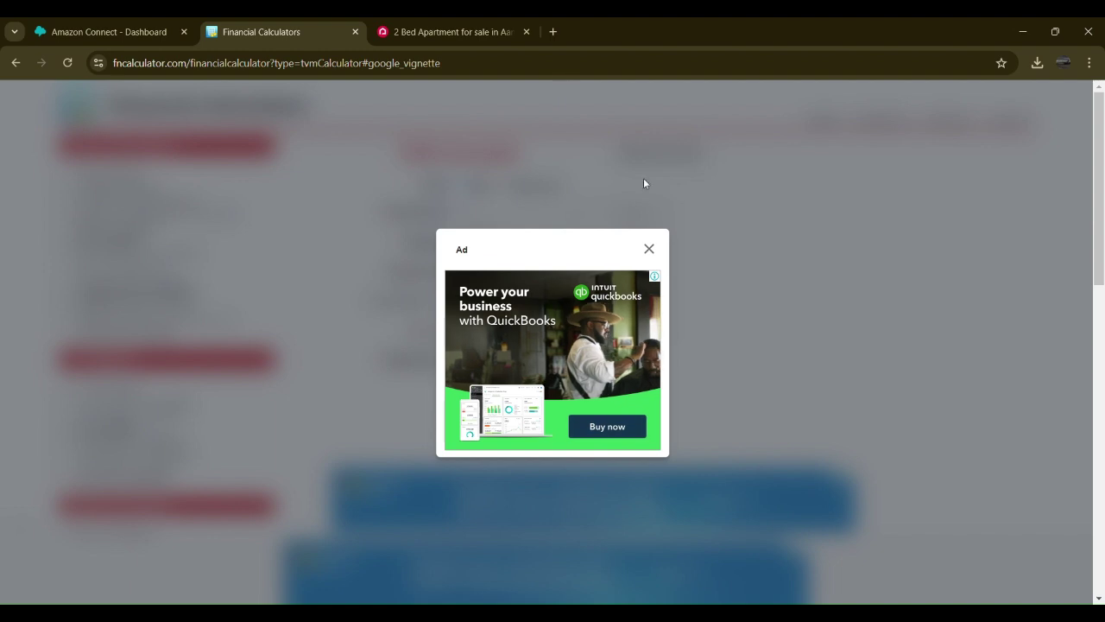
click(650, 248)
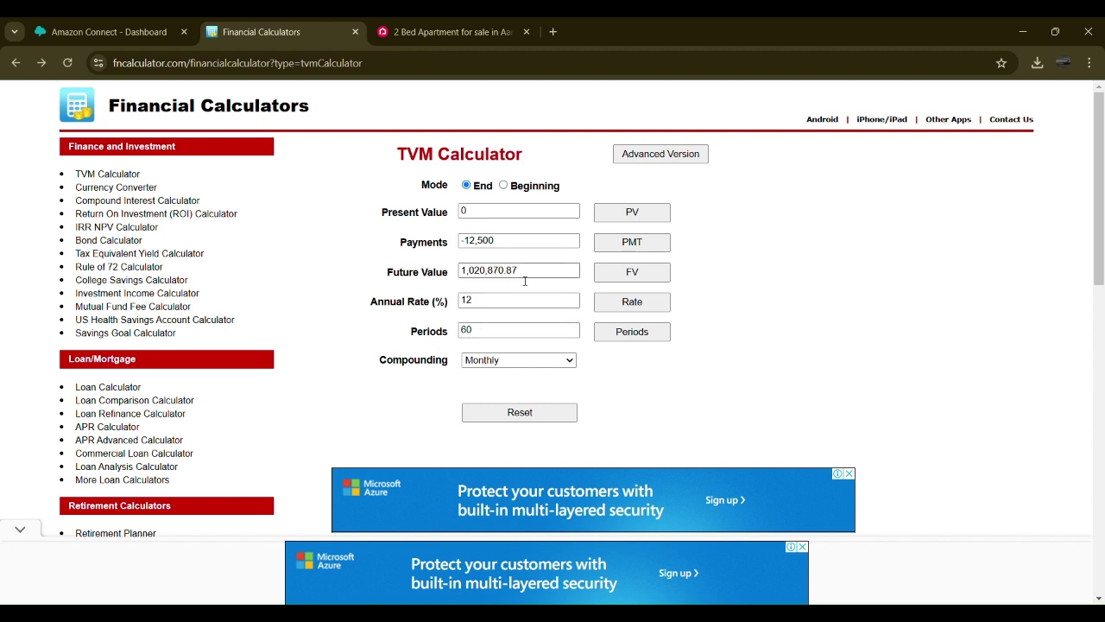
drag(525, 275, 464, 281)
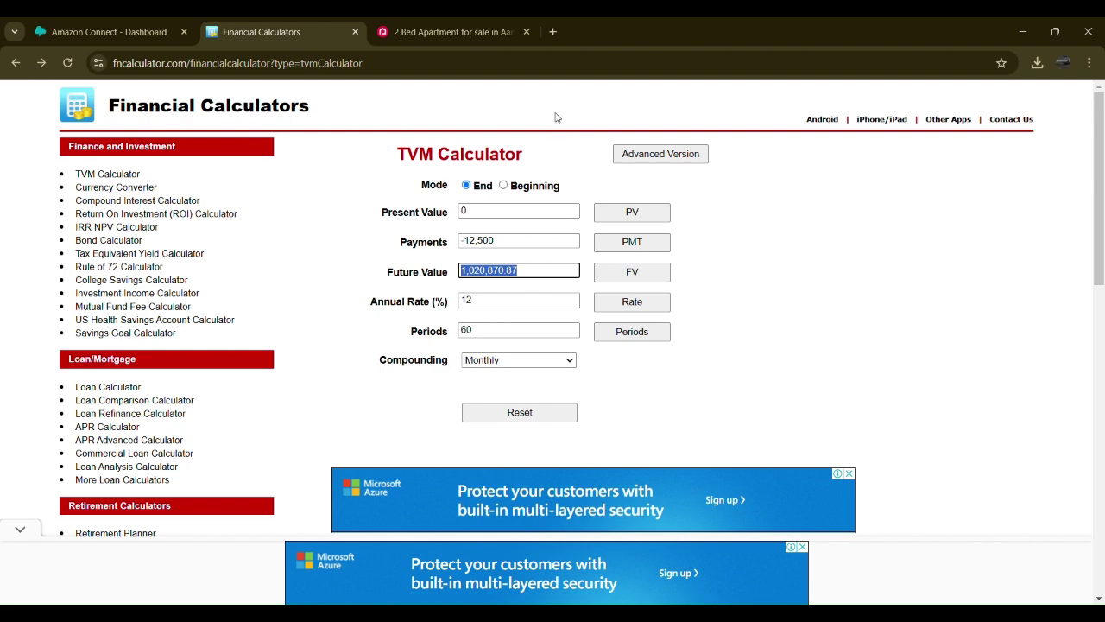
Search Google for an online calculator in a new tab.
click(553, 32)
text(calcul)
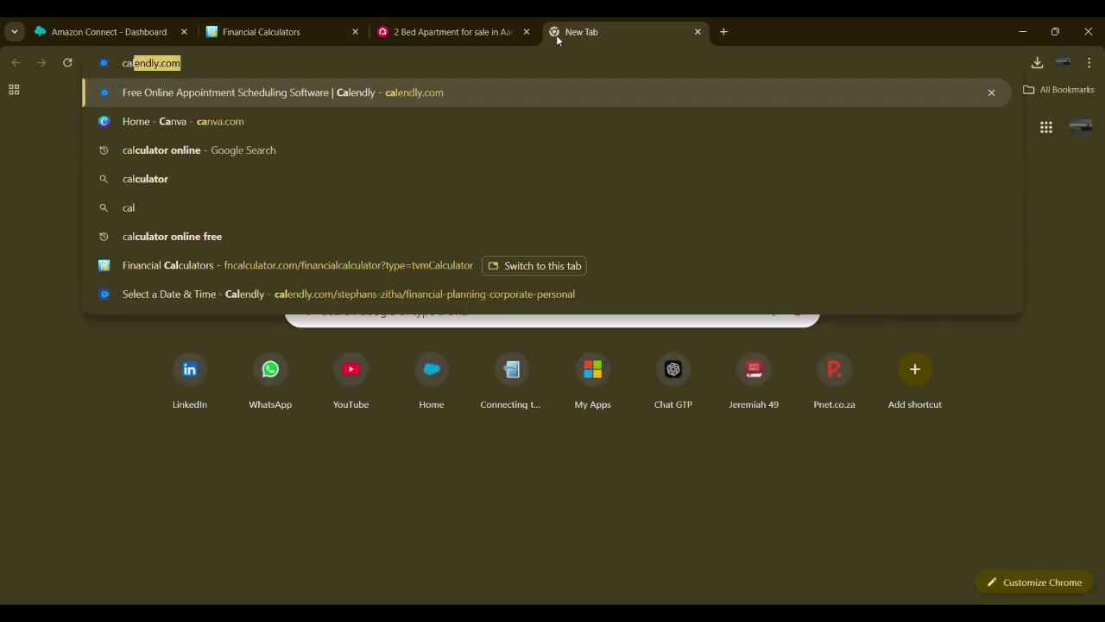
key(Return)
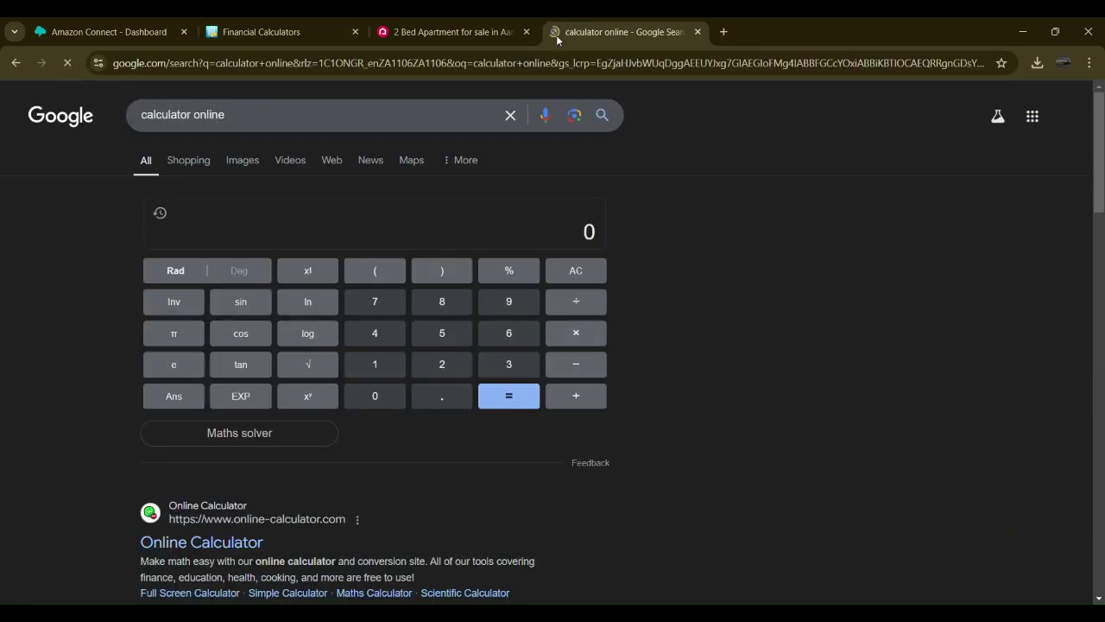
Calculate 12500 × 12 × 5 = 750000 and select the result.
click(432, 363)
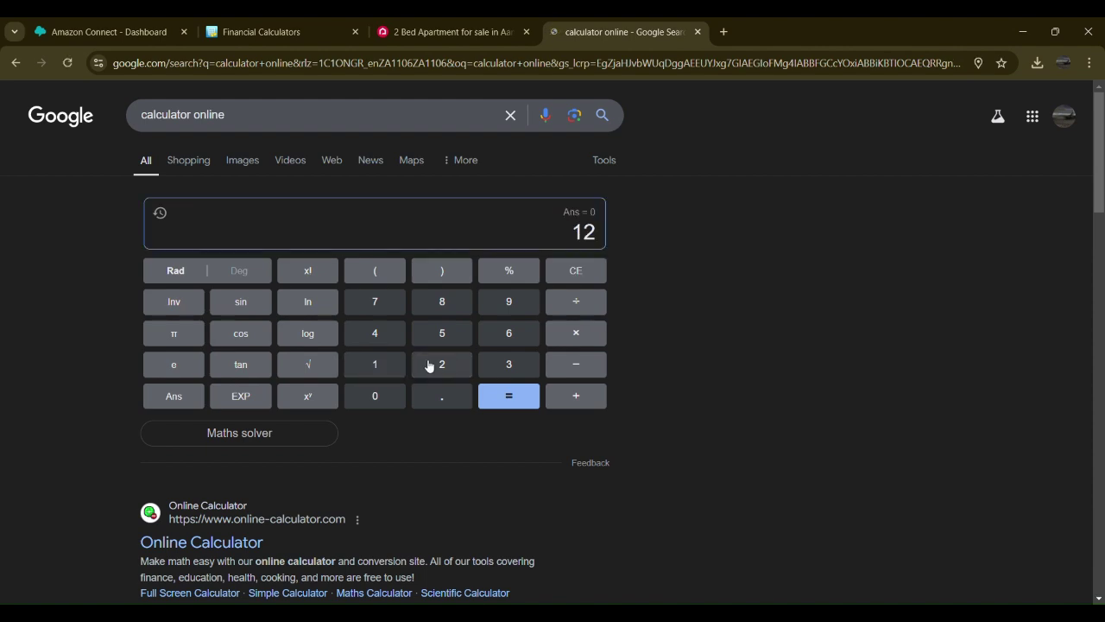
click(432, 337)
click(391, 396)
click(391, 396)
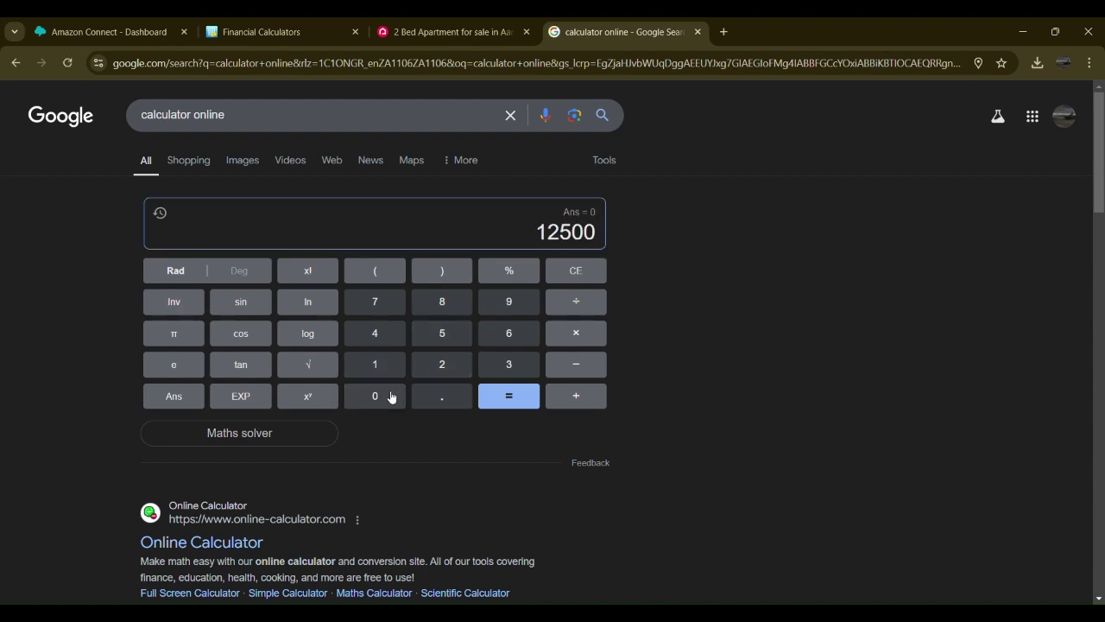
click(575, 332)
click(397, 373)
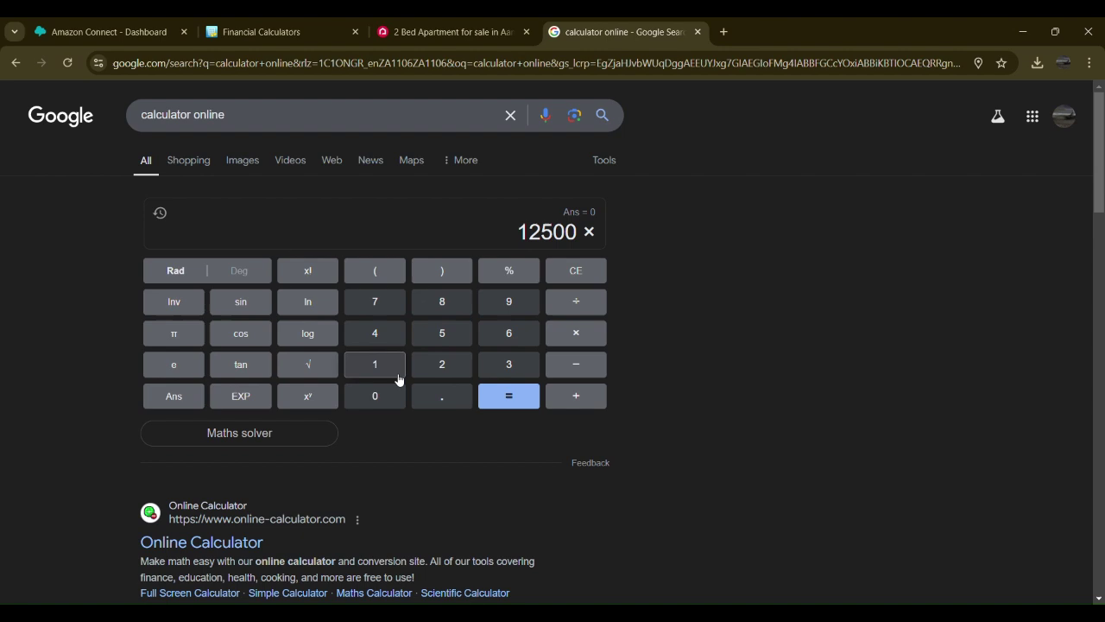
click(431, 364)
click(562, 330)
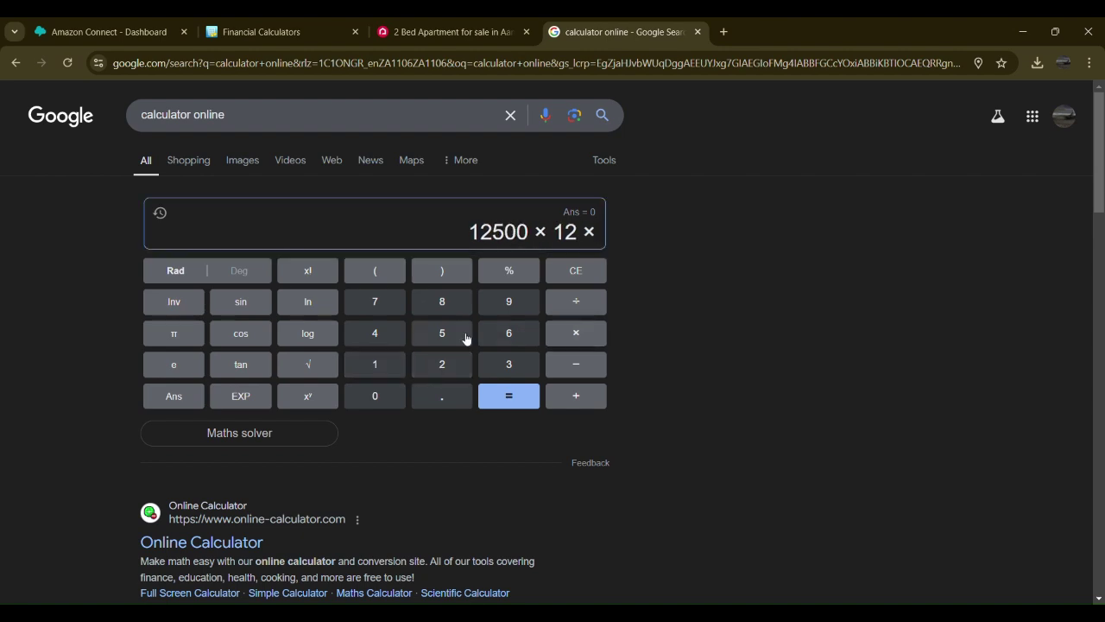
click(457, 337)
click(511, 395)
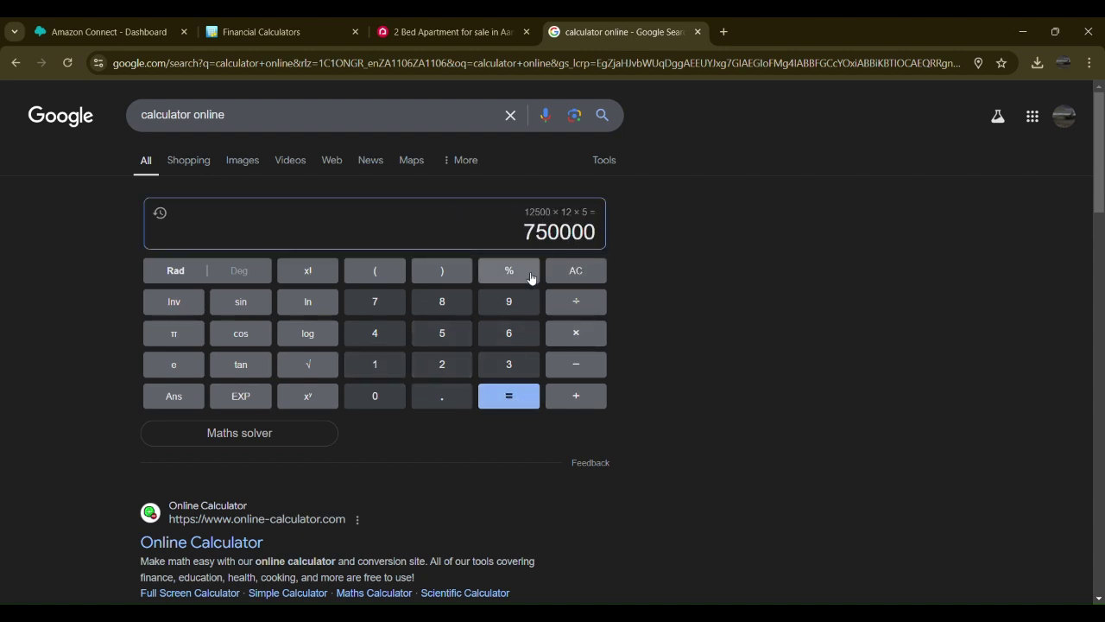
drag(524, 232, 597, 231)
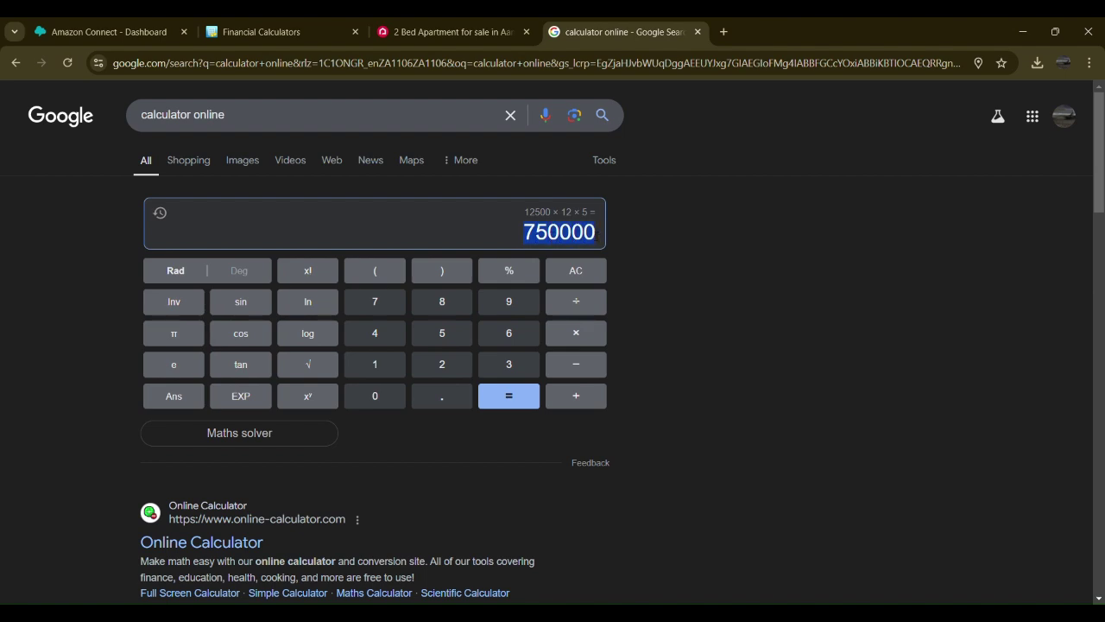
Return to the listing and select its R 2 712 997 total repayment.
click(466, 29)
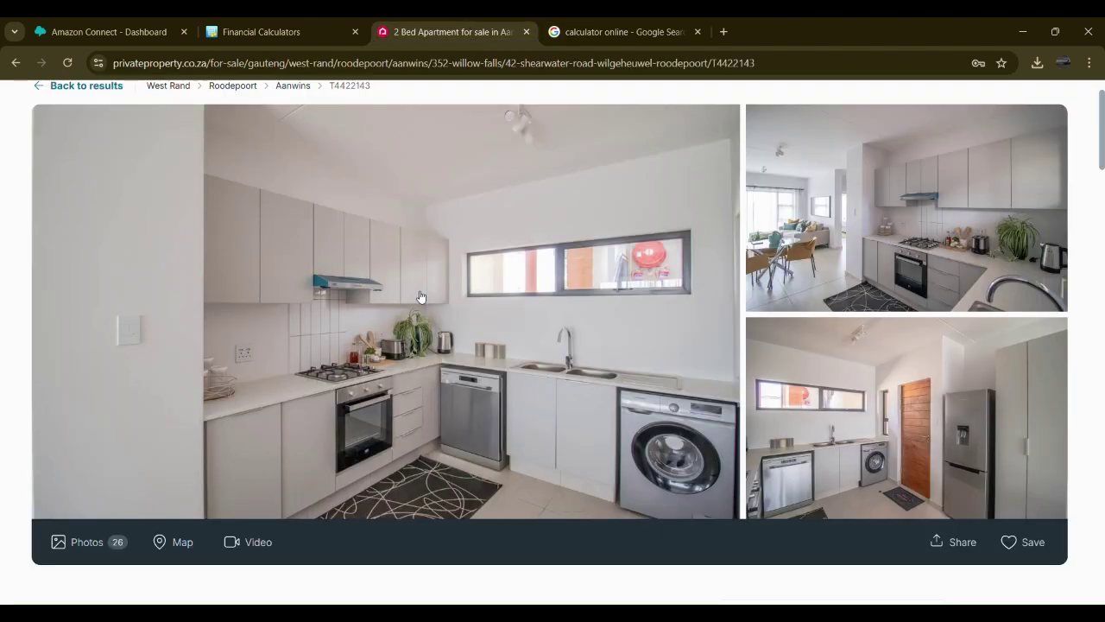
scroll(421, 297, down, 10)
scroll(421, 297, down, 15)
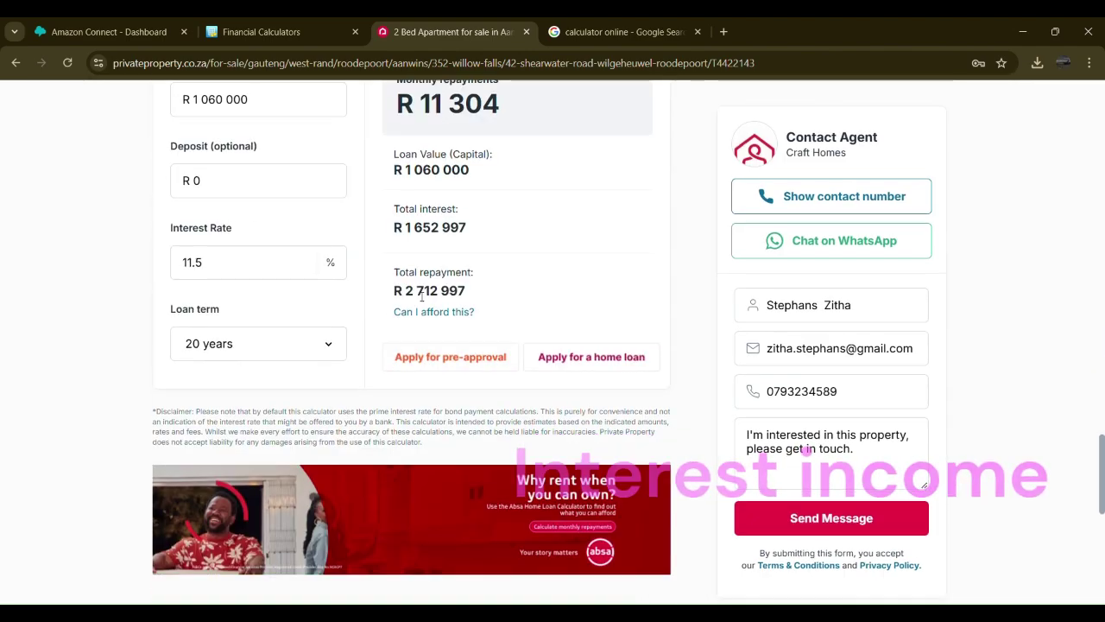
scroll(421, 296, up, 2)
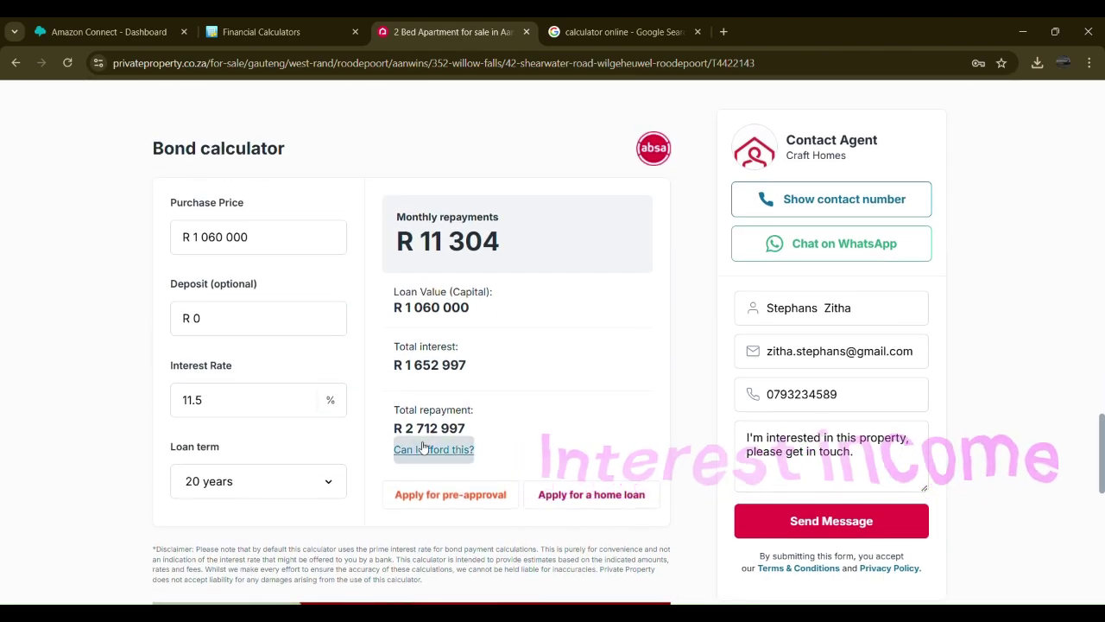
drag(409, 435, 475, 429)
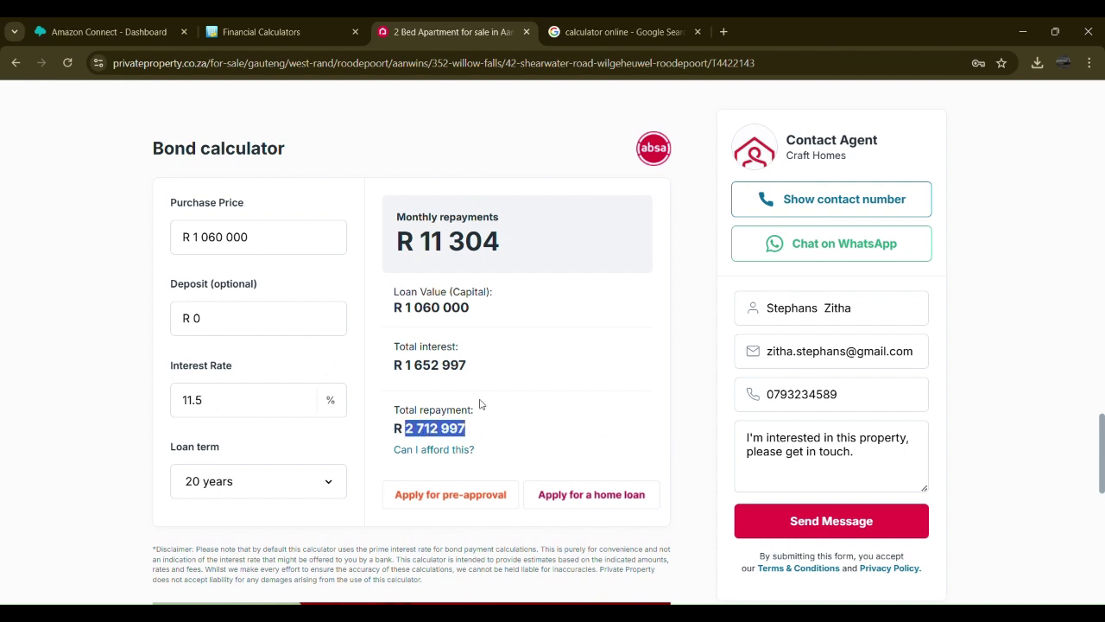
Compare against the Google calculator's 750000, then scroll the listing up to its property details.
click(620, 39)
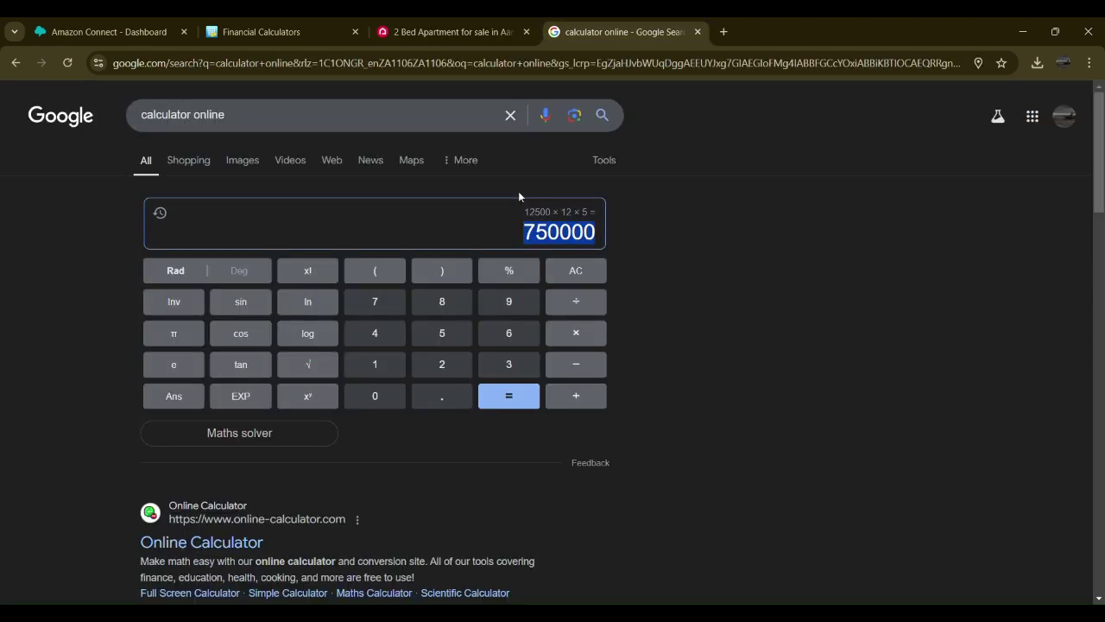
click(544, 185)
click(470, 23)
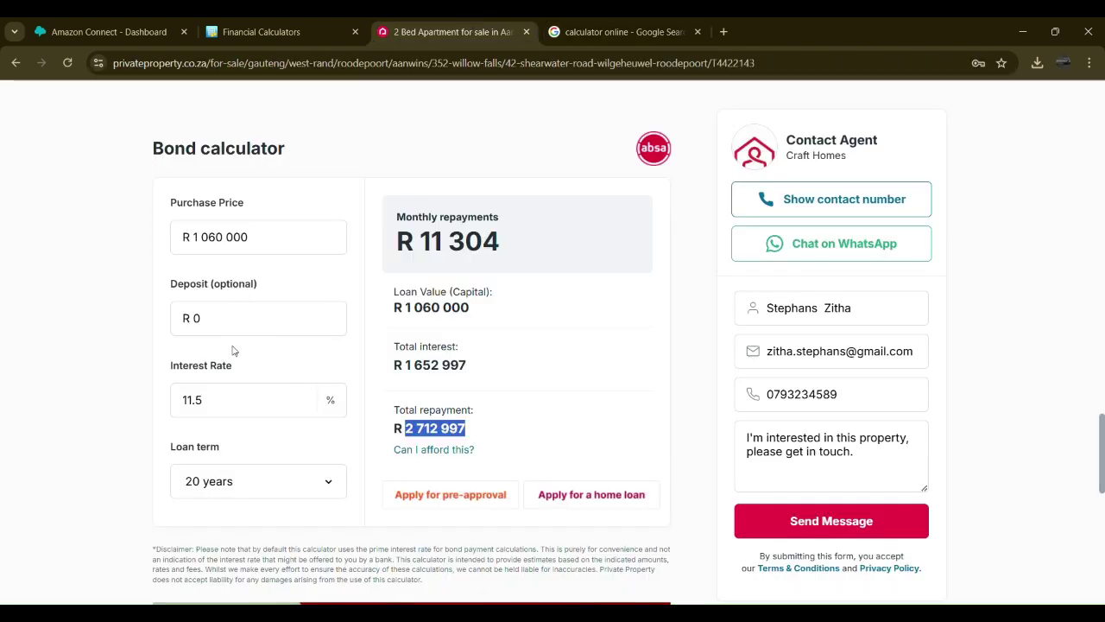
scroll(388, 372, up, 10)
scroll(389, 373, up, 8)
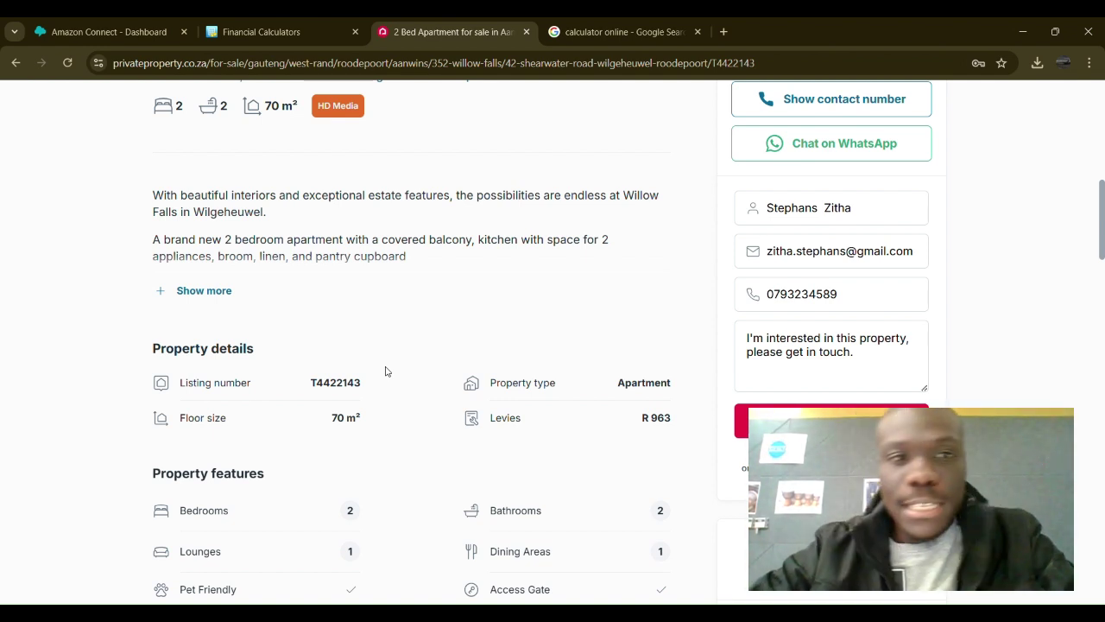
Deselect the 1,020,870.87 future value, then view the listing's R 2 712 997 total repayment again.
click(259, 26)
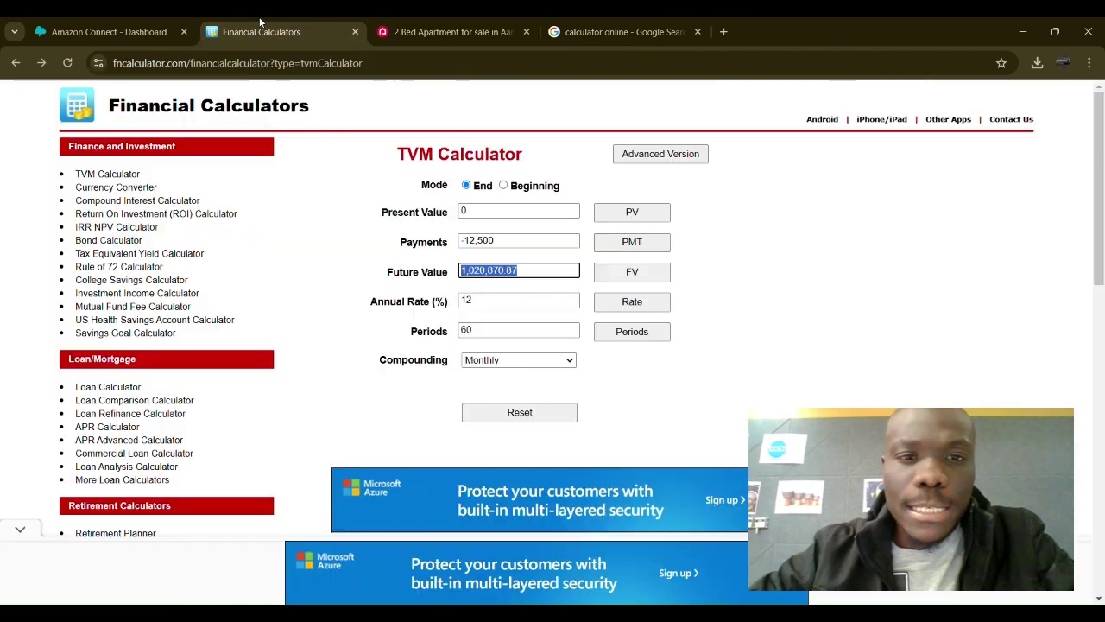
click(418, 254)
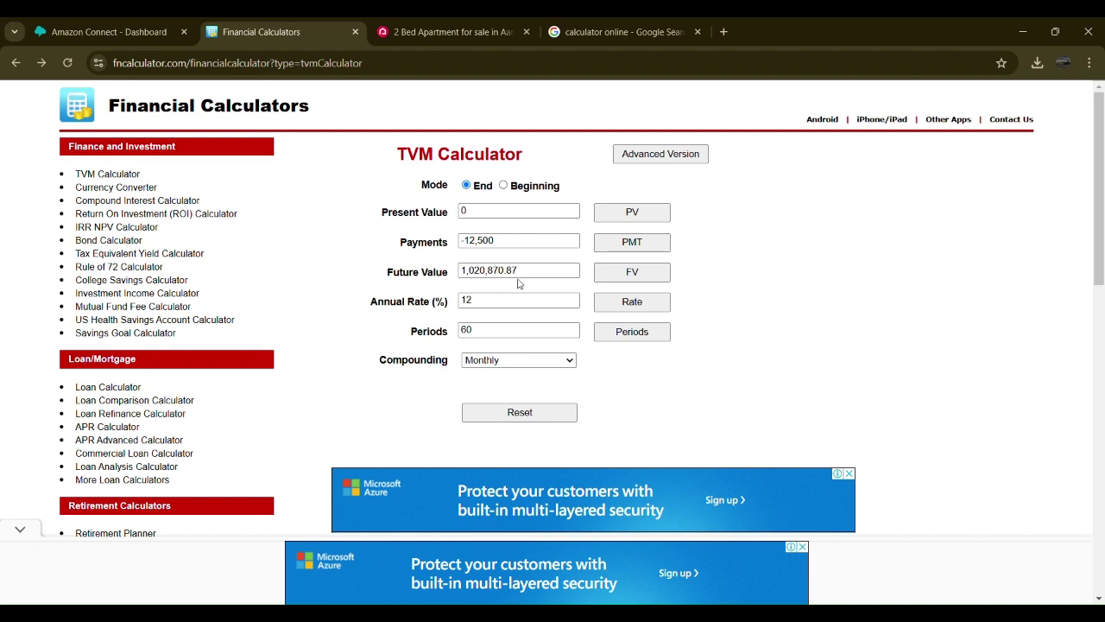
click(456, 16)
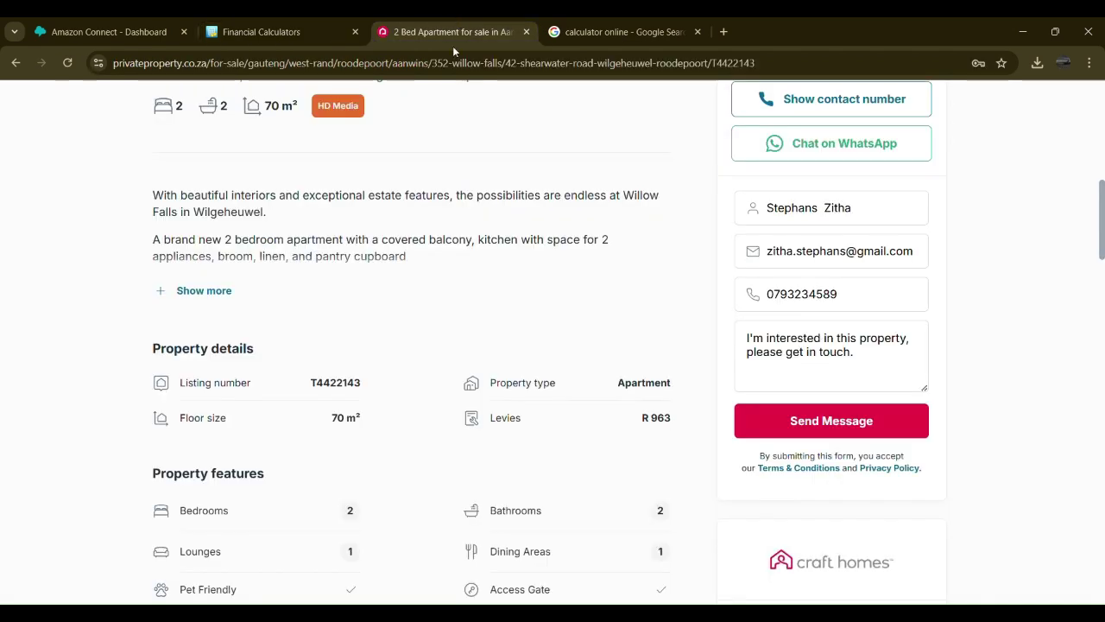
scroll(459, 323, down, 5)
scroll(461, 317, up, 3)
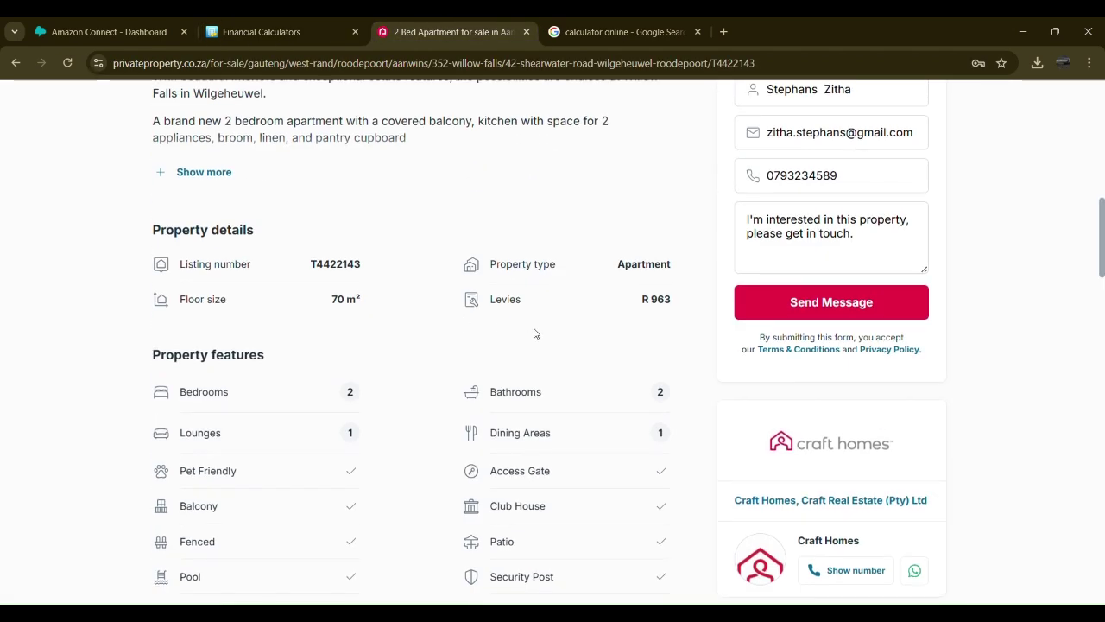
scroll(535, 333, down, 10)
scroll(535, 334, down, 6)
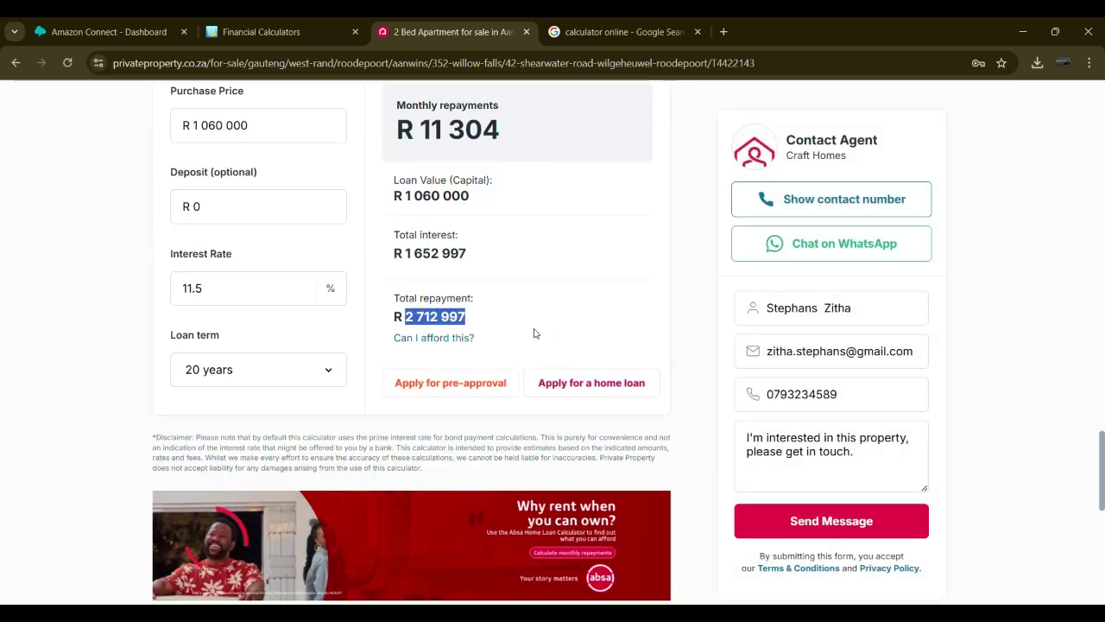
scroll(535, 334, up, 1)
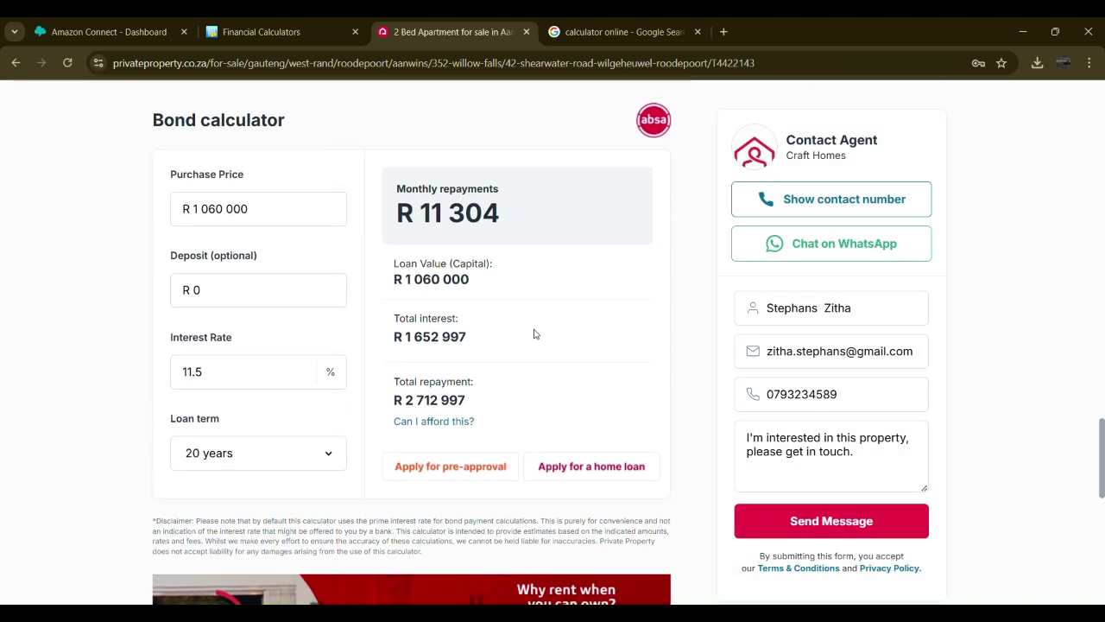